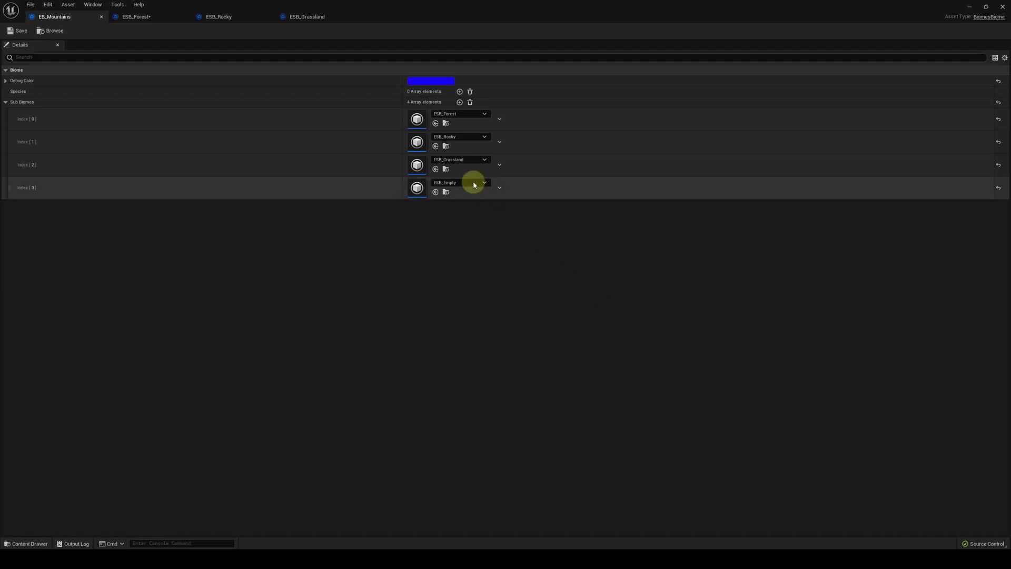
# - Inspect the constants driving the ESB_ForestMask and ESB_RockyMask materials of the mountain biome's forest and rocky sub-biomes
pyautogui.doubleClick(423, 124)
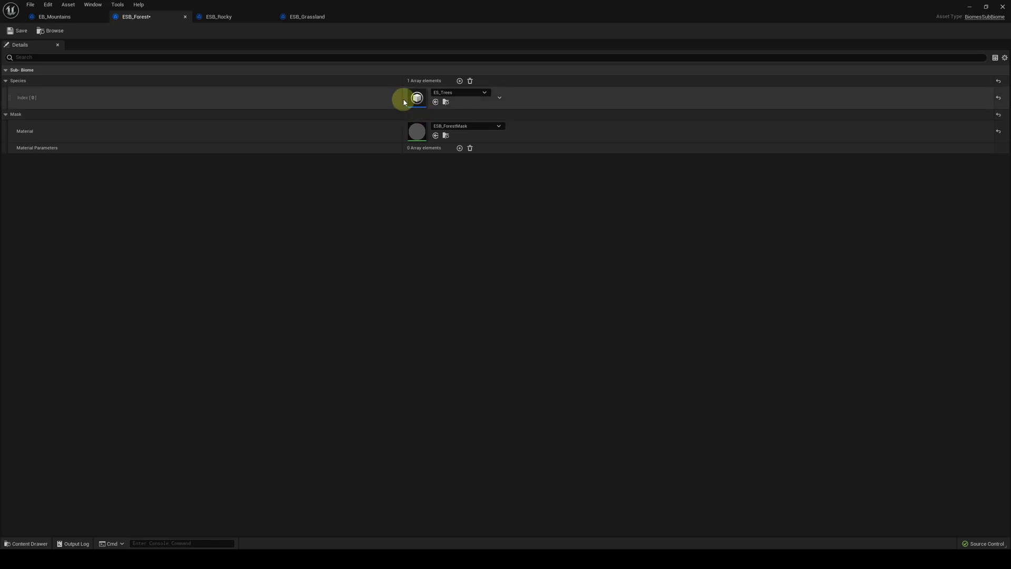
pyautogui.doubleClick(422, 131)
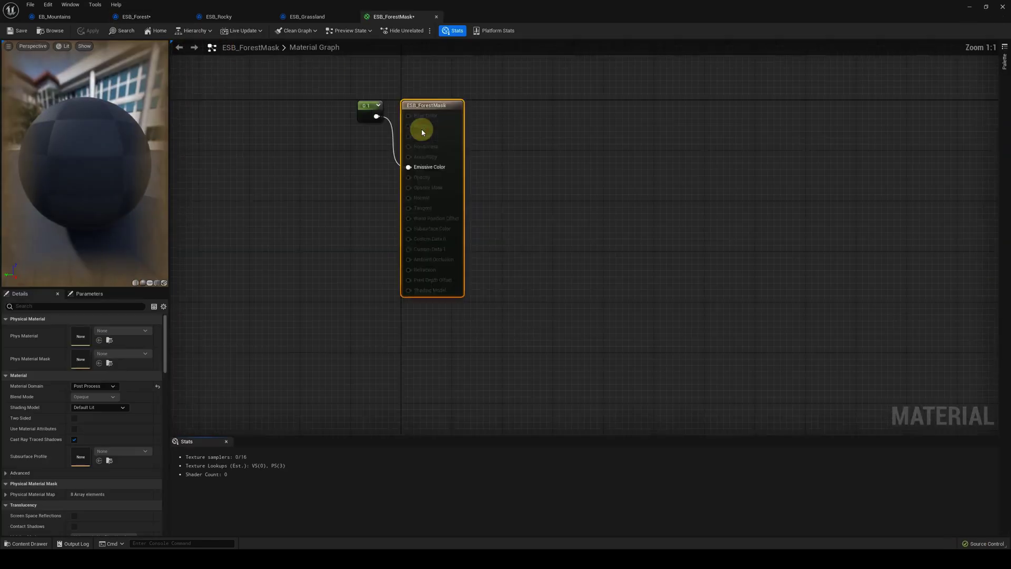
pyautogui.click(514, 148)
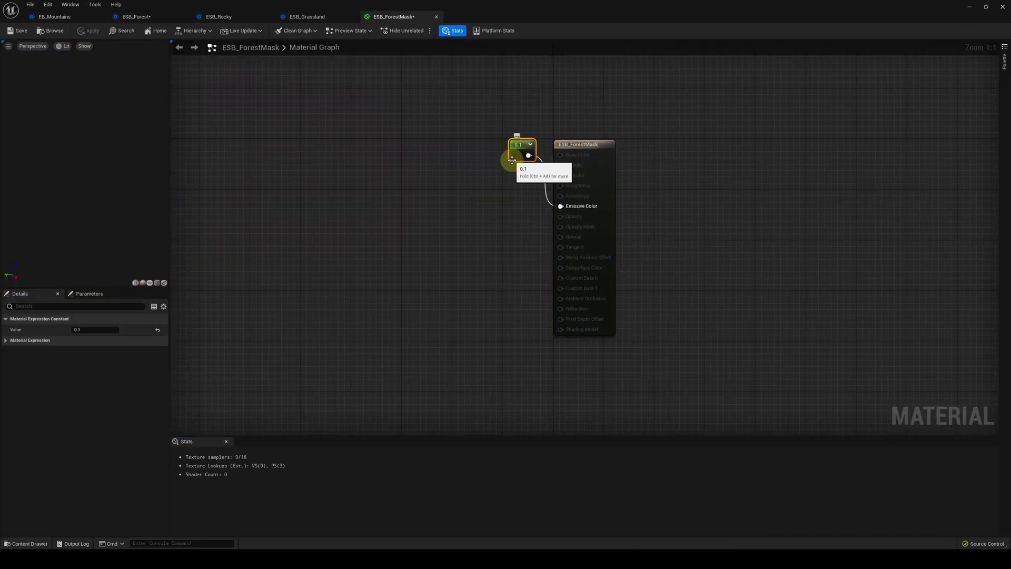
pyautogui.click(41, 16)
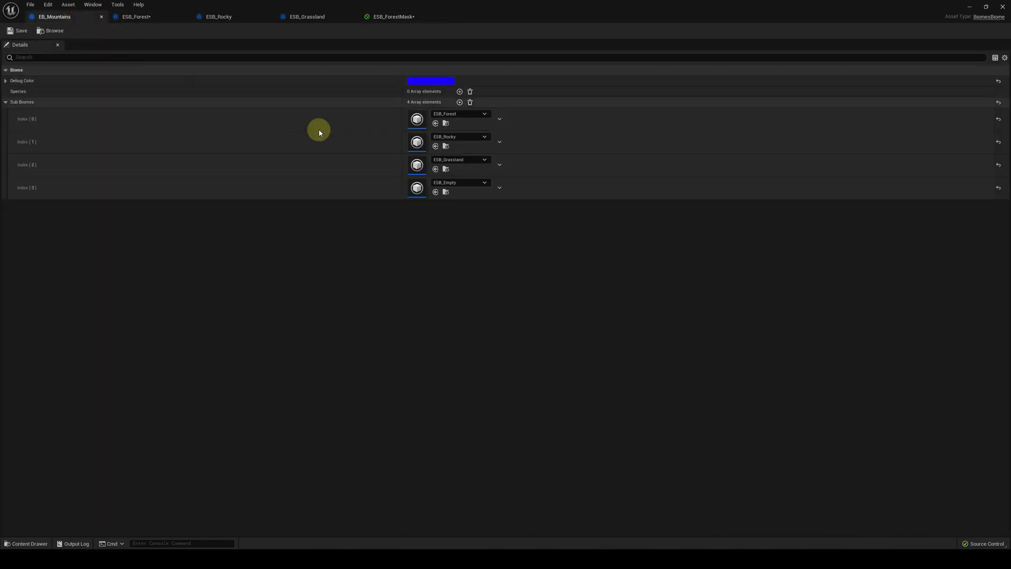
pyautogui.doubleClick(417, 144)
pyautogui.doubleClick(419, 131)
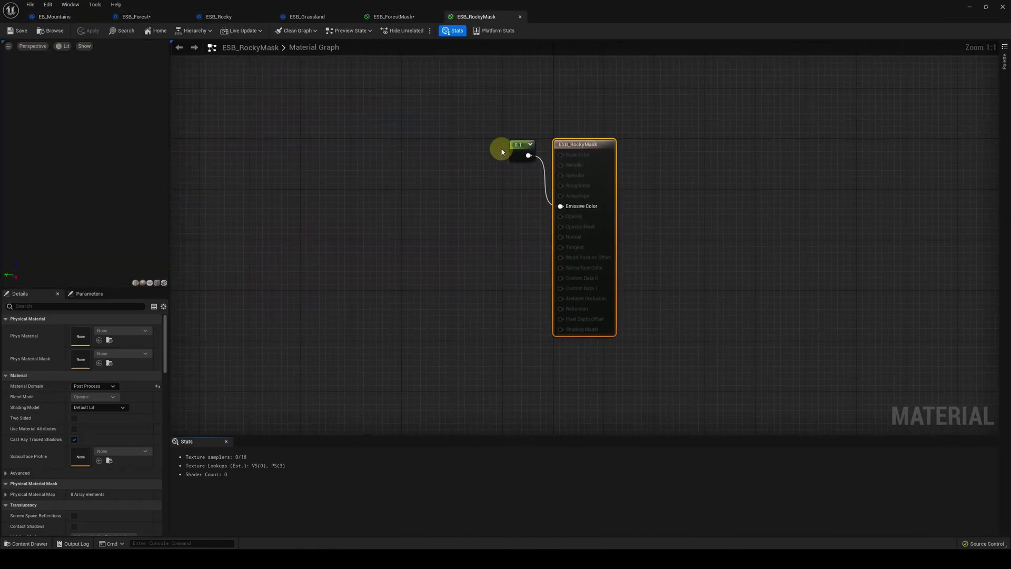
pyautogui.click(514, 148)
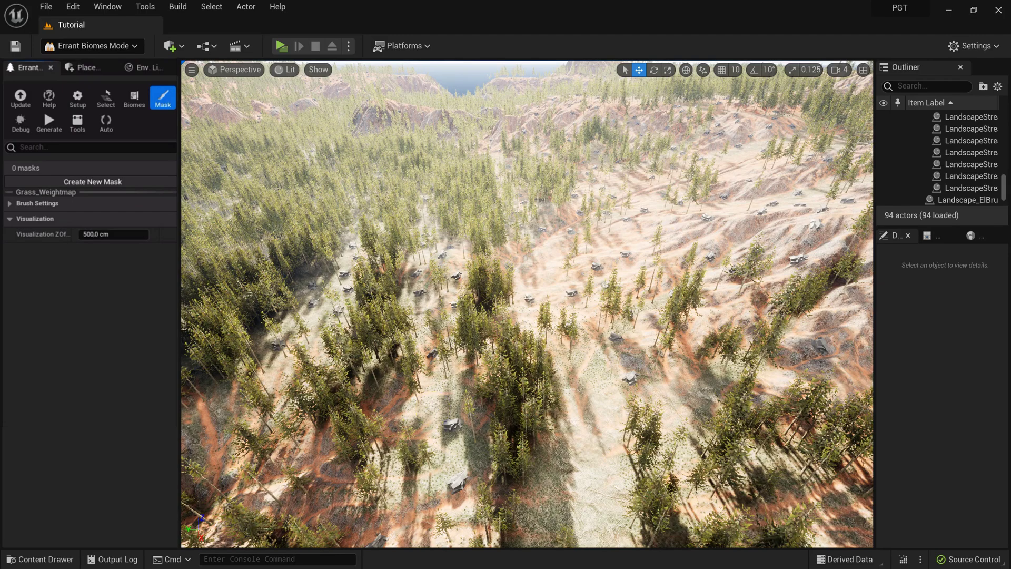
# - Add ES_Grass as a second species in the ESB_Forest sub-biome
pyautogui.moveTo(390, 276); pyautogui.dragTo(411, 96)
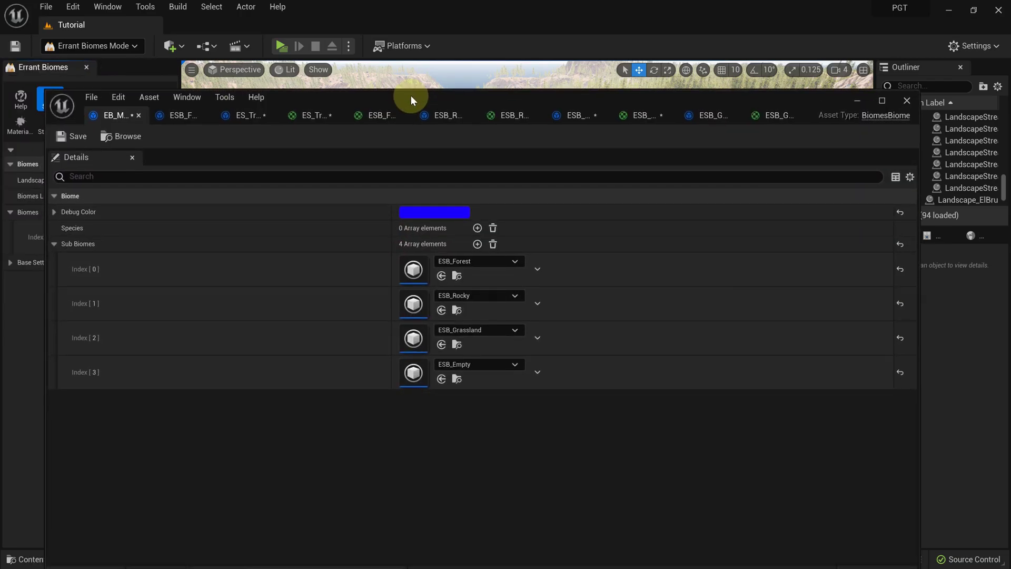
pyautogui.doubleClick(420, 267)
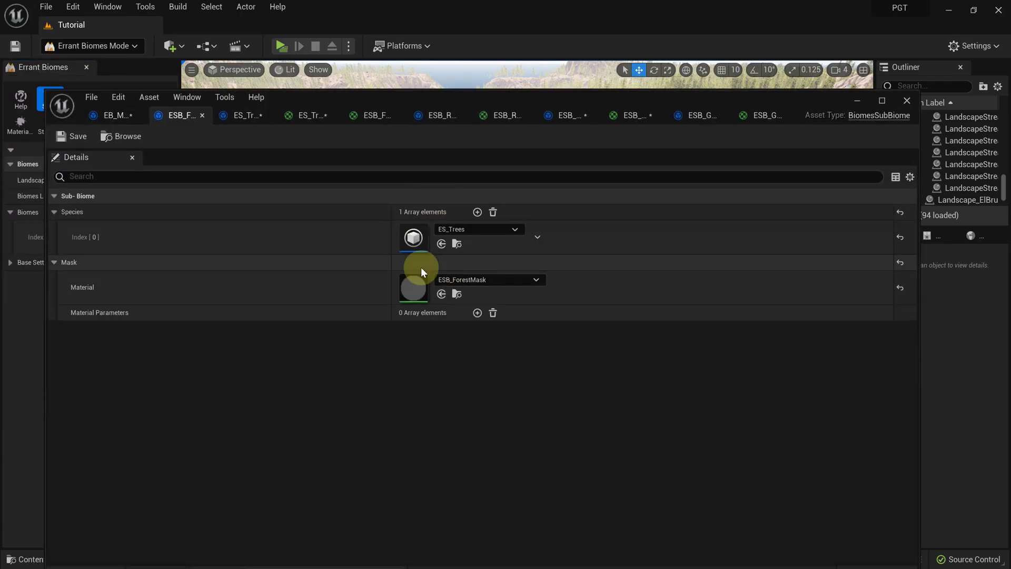
pyautogui.click(478, 213)
pyautogui.click(515, 264)
pyautogui.write('g')
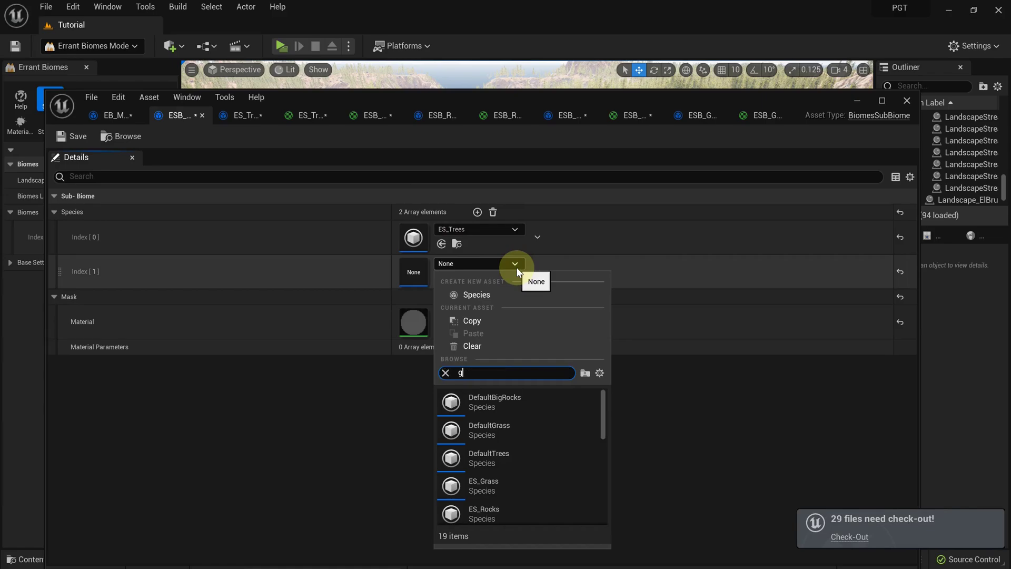
pyautogui.write('ras')
pyautogui.click(499, 432)
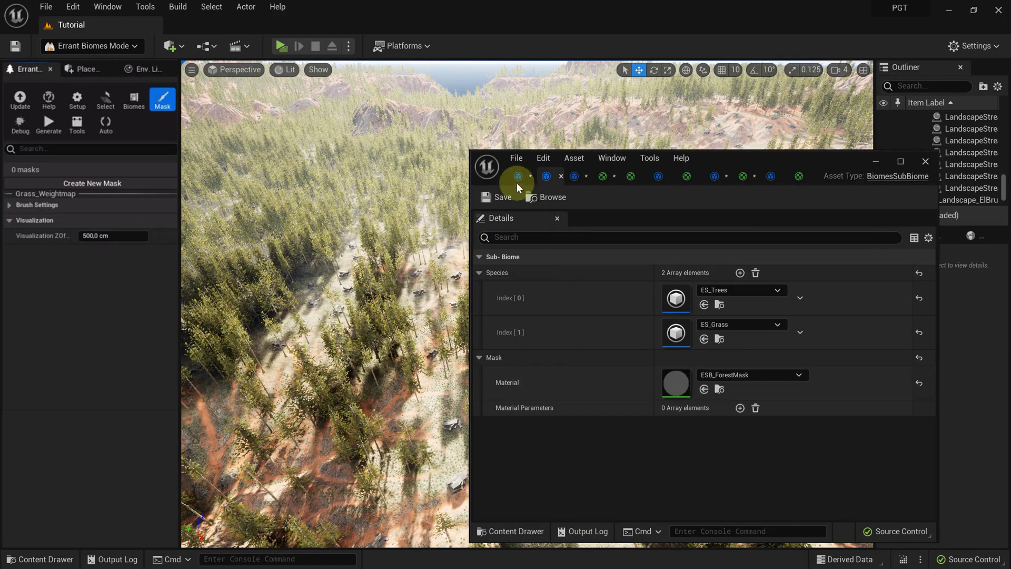
# - Open the ESB_GrasslandMask material from the ESB_Grassland sub-biome and paste the copied noise nodes into its graph
pyautogui.click(517, 177)
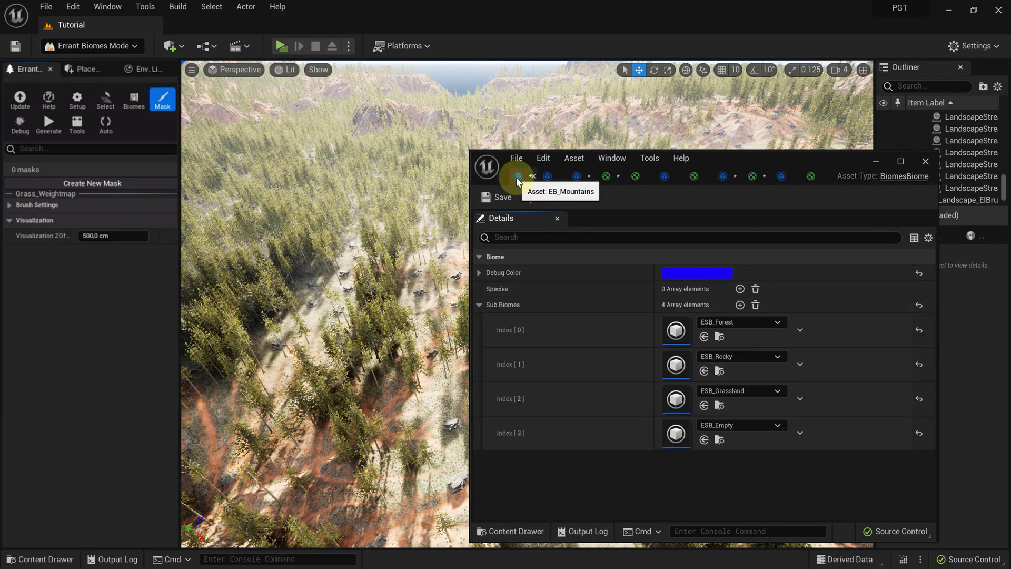
pyautogui.doubleClick(674, 400)
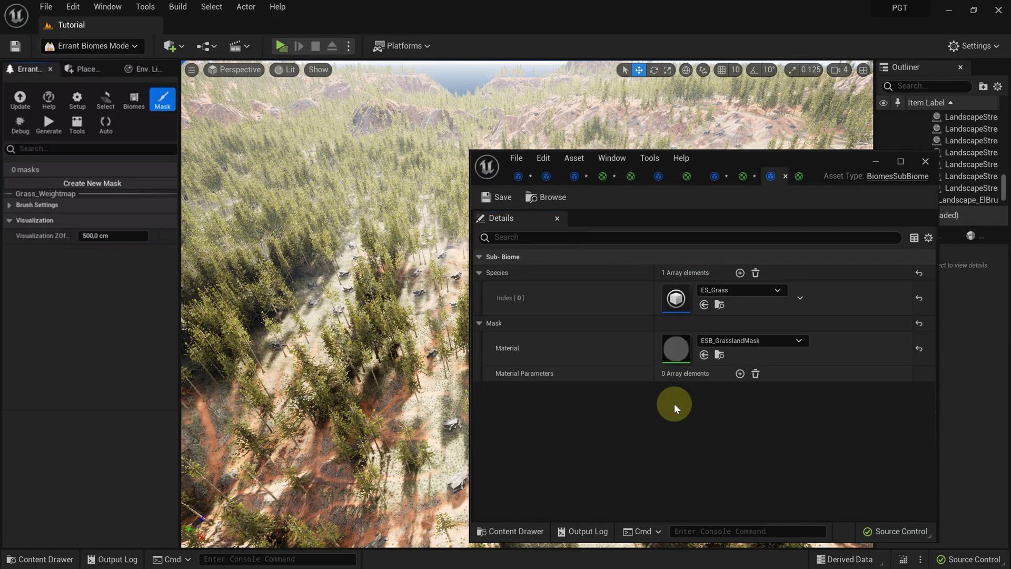
pyautogui.doubleClick(673, 347)
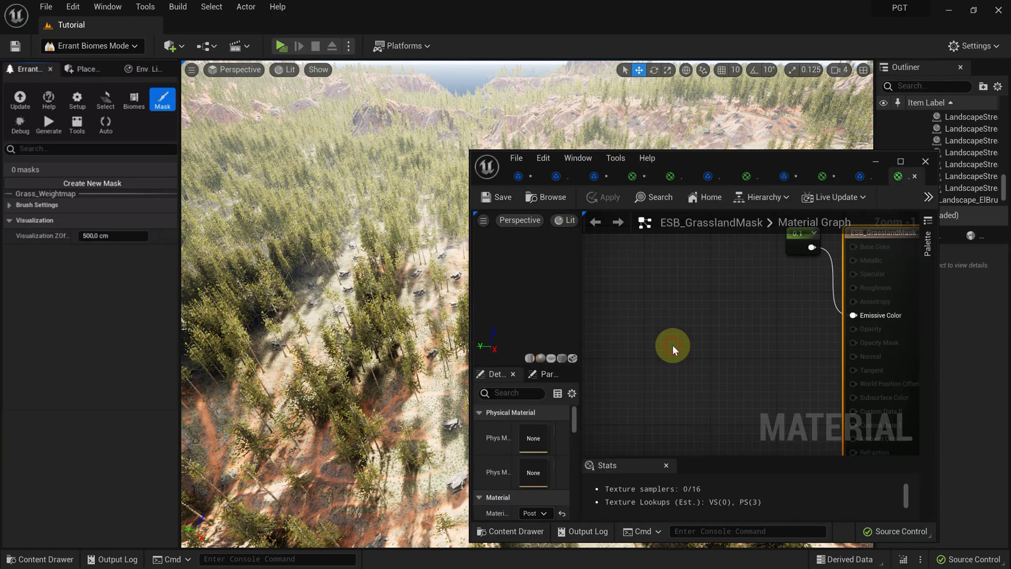
pyautogui.click(900, 162)
pyautogui.moveTo(679, 187); pyautogui.dragTo(786, 237, button='right')
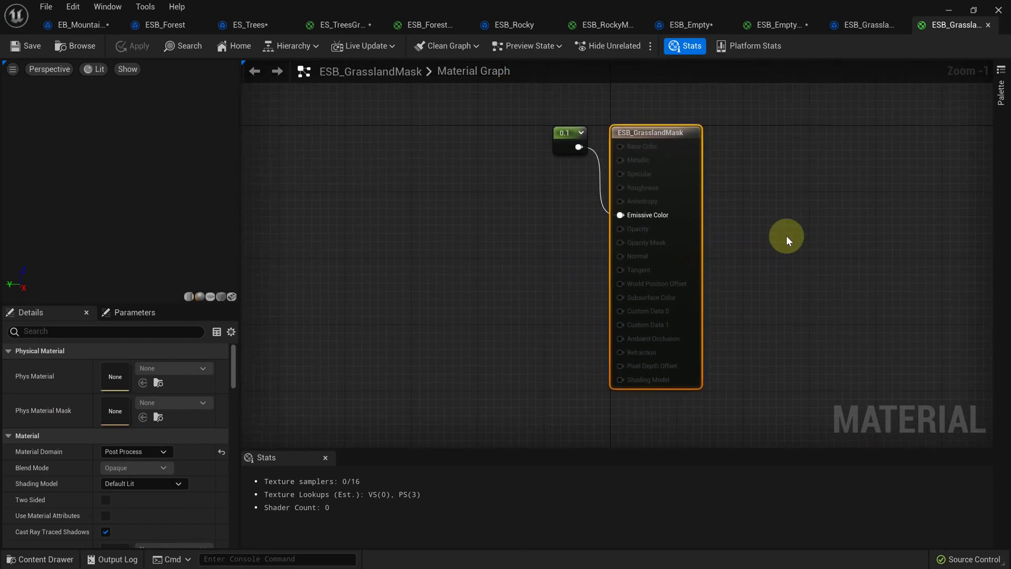
pyautogui.hotkey('ctrl', 'v')
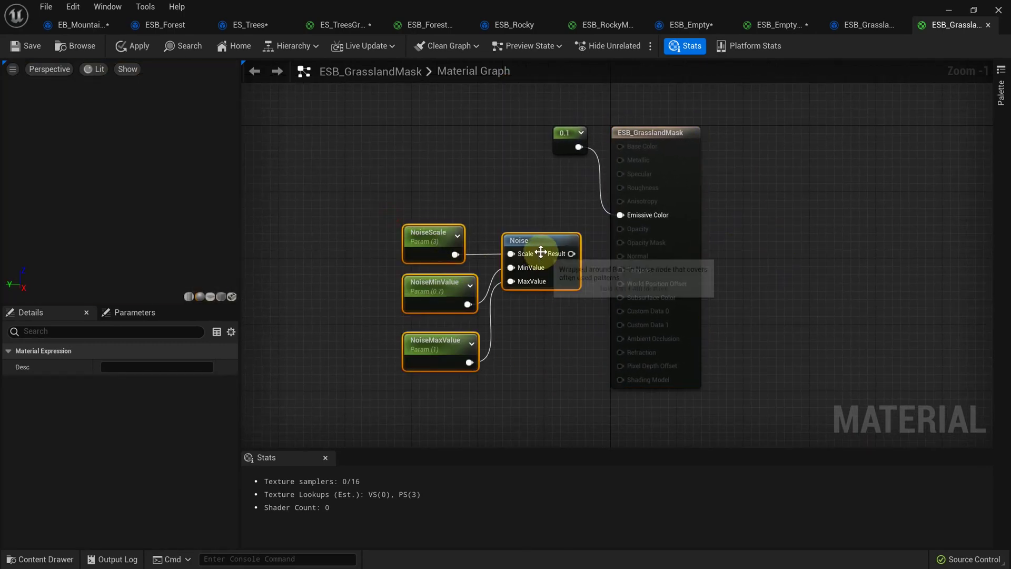
# - Reposition the pasted noise nodes and add a Saturate node fed by the Noise result
pyautogui.moveTo(542, 254); pyautogui.dragTo(507, 190)
pyautogui.write('satu')
pyautogui.press('Return')
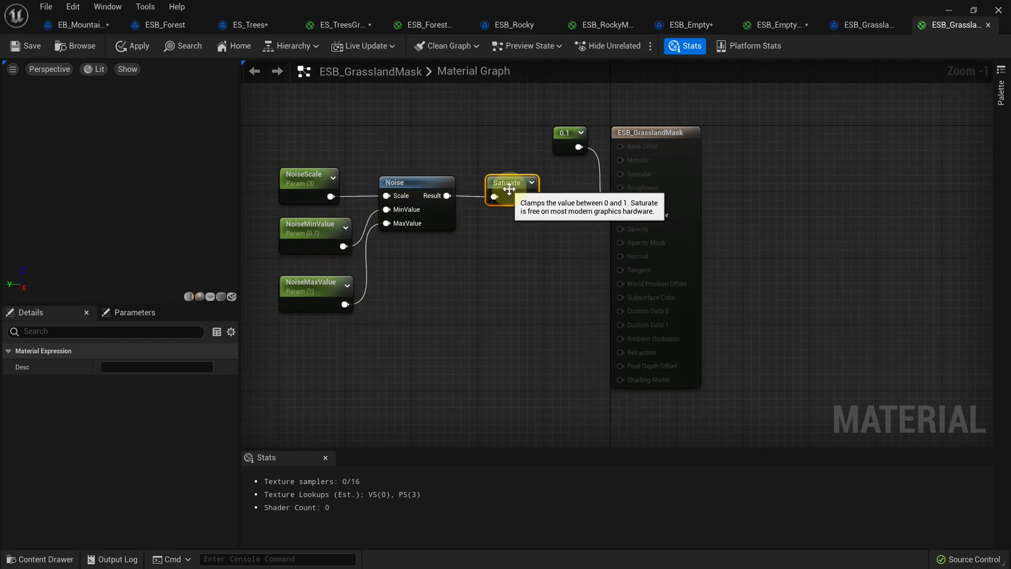
# - Space out the noise and Saturate nodes and connect Saturate to Emissive Color in place of the 0.1 constant
pyautogui.moveTo(495, 250); pyautogui.dragTo(560, 274, button='right')
pyautogui.moveTo(323, 181); pyautogui.dragTo(481, 327)
pyautogui.moveTo(485, 212); pyautogui.dragTo(410, 212)
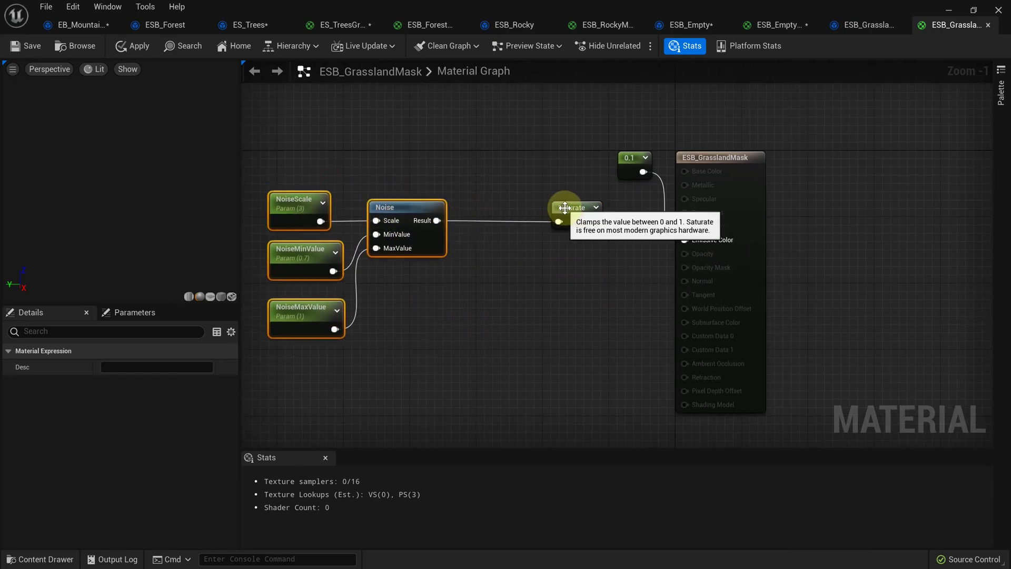
pyautogui.moveTo(564, 208); pyautogui.dragTo(597, 216)
pyautogui.moveTo(627, 230); pyautogui.dragTo(687, 243)
pyautogui.moveTo(499, 308); pyautogui.dragTo(577, 314, button='right')
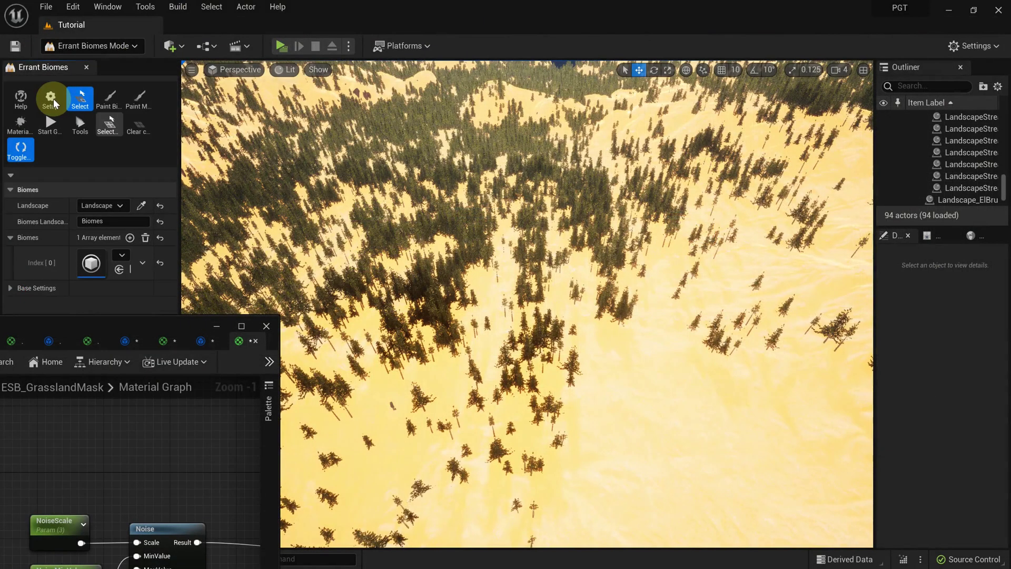
# - Switch Errant Biomes to mask debugging and choose ESB_Grassland as the asset to debug
pyautogui.click(52, 99)
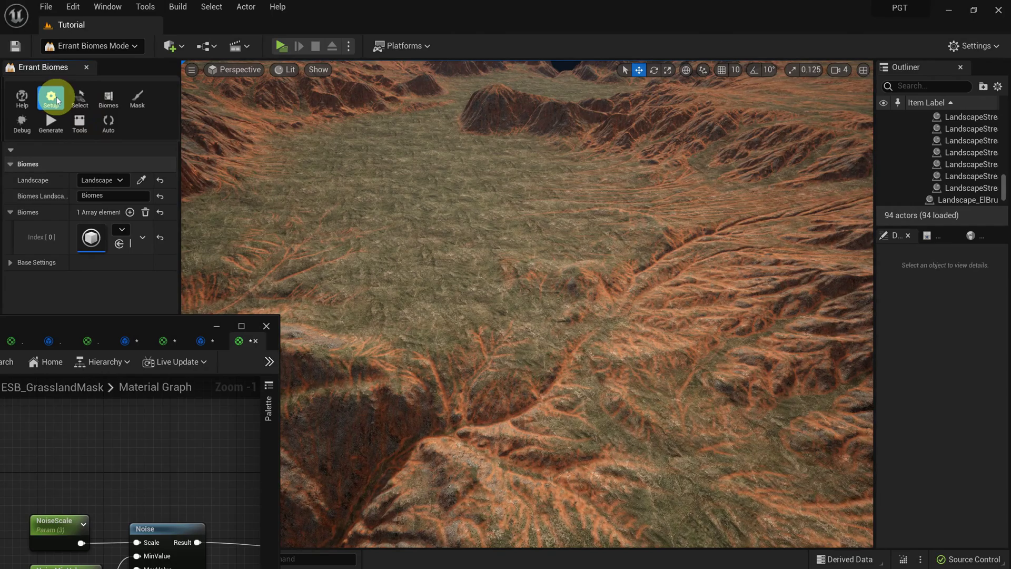
pyautogui.click(22, 122)
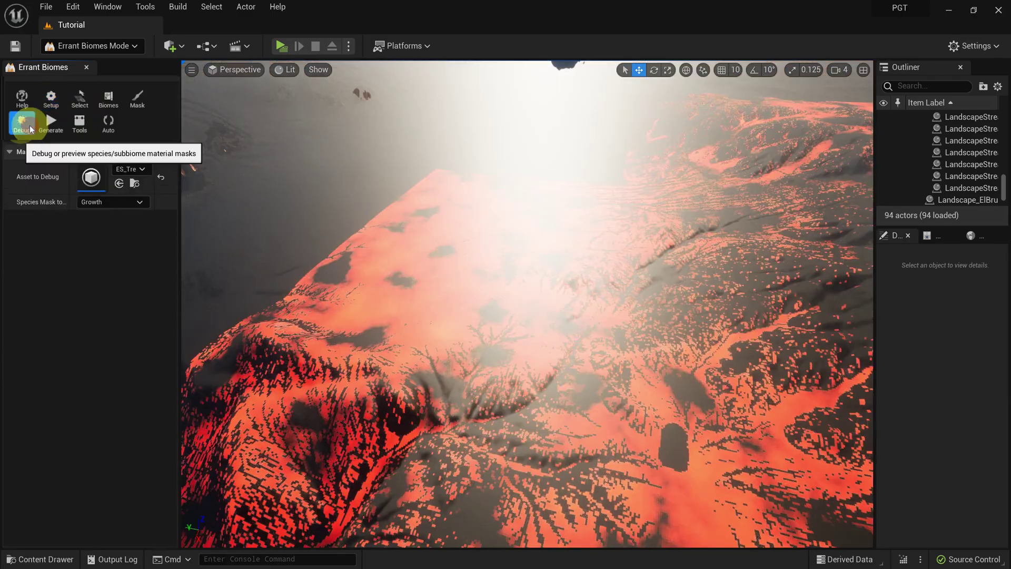
pyautogui.click(143, 170)
pyautogui.write('ESB')
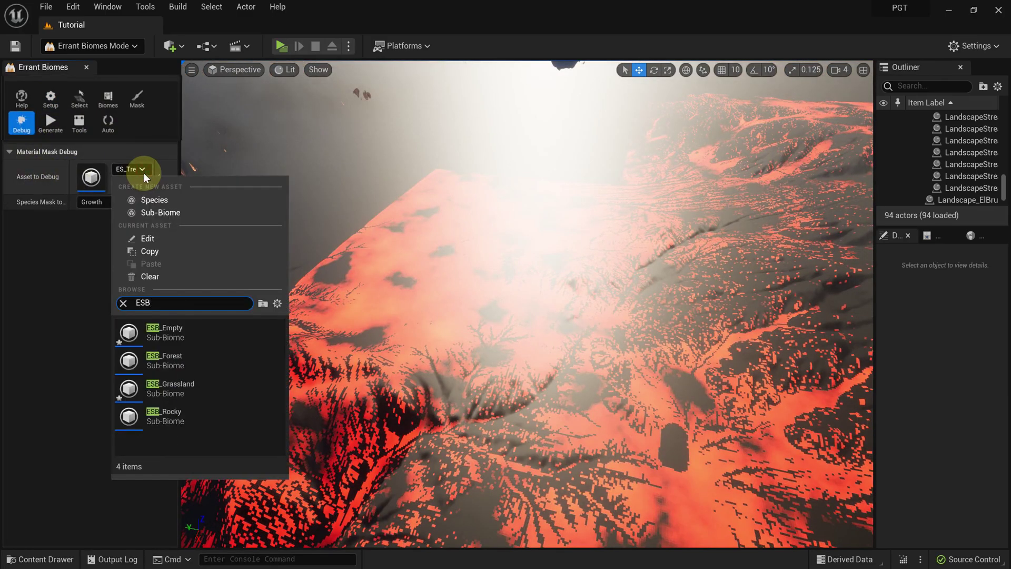
pyautogui.write('_Gras')
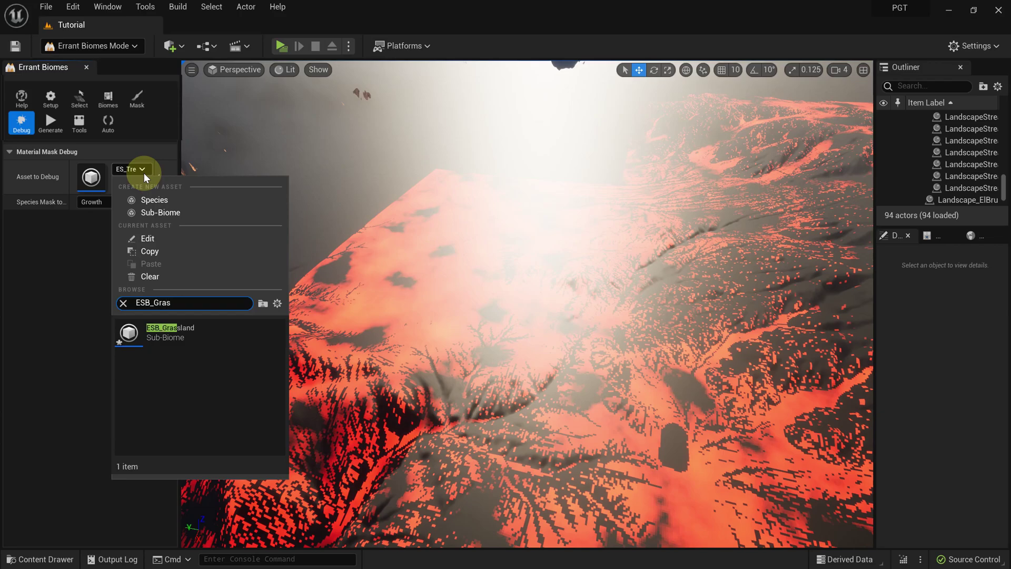
pyautogui.click(182, 331)
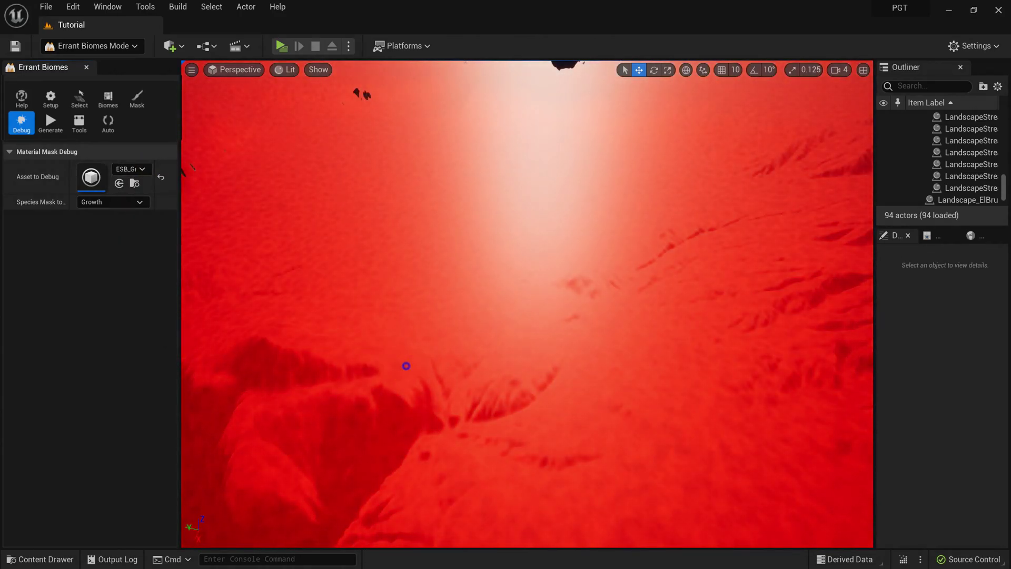
pyautogui.moveTo(406, 366)
pyautogui.mouseDown(button='right')
pyautogui.moveTo(406, 326)
pyautogui.moveTo(385, 324)
pyautogui.moveTo(474, 372)
pyautogui.moveTo(473, 346)
pyautogui.moveTo(453, 330)
pyautogui.moveTo(406, 365)
pyautogui.mouseUp(button='right')
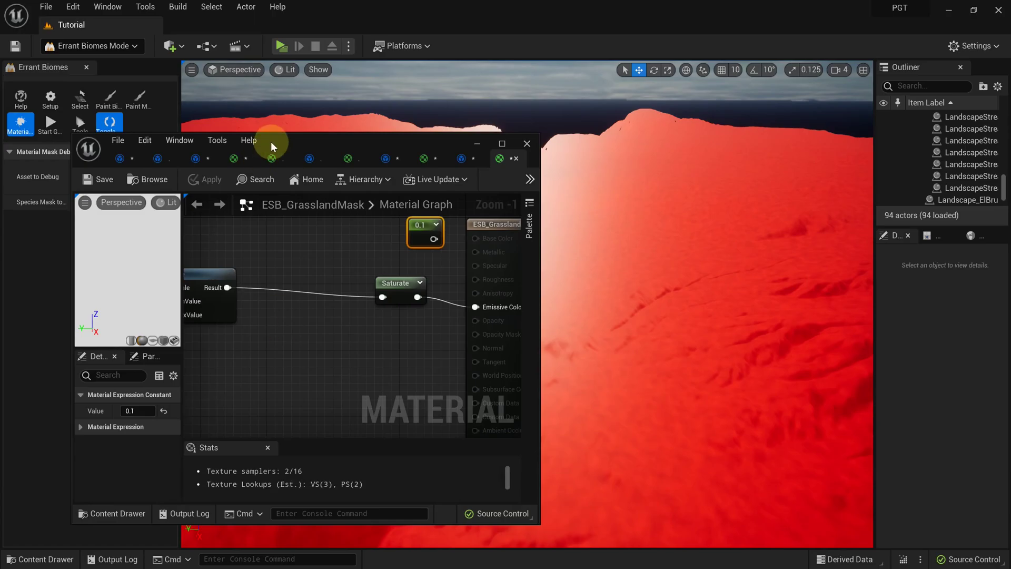
# - Set the NoiseMinValue parameter's default to 0 in ESB_GrasslandMask and apply the material
pyautogui.moveTo(271, 141); pyautogui.dragTo(624, 154)
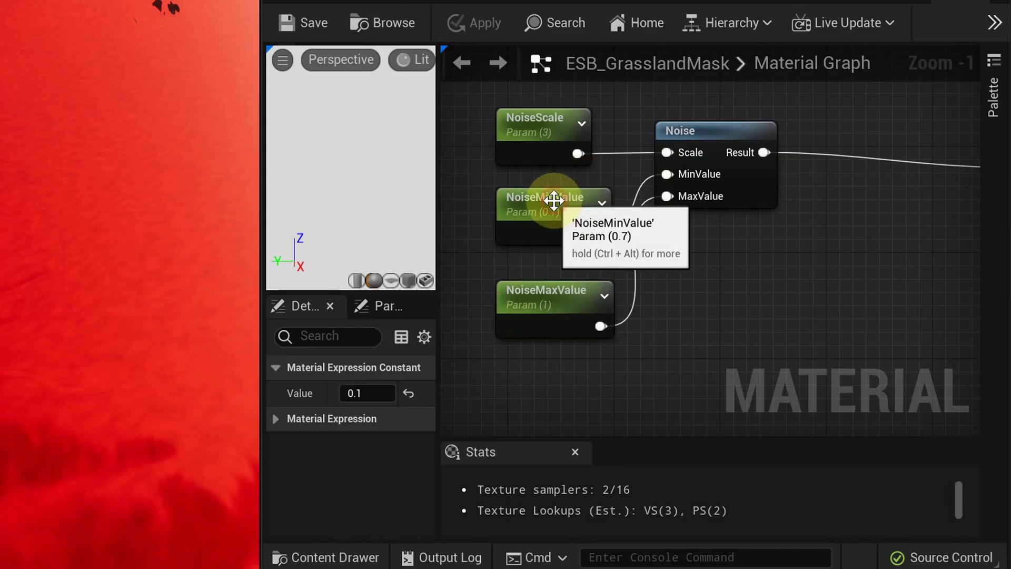
pyautogui.click(605, 299)
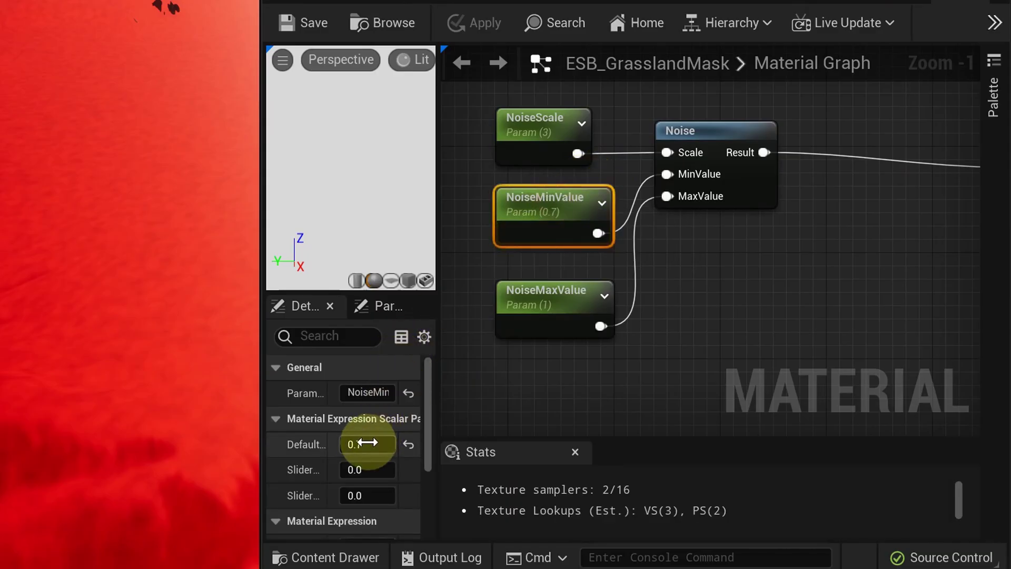
pyautogui.click(489, 451)
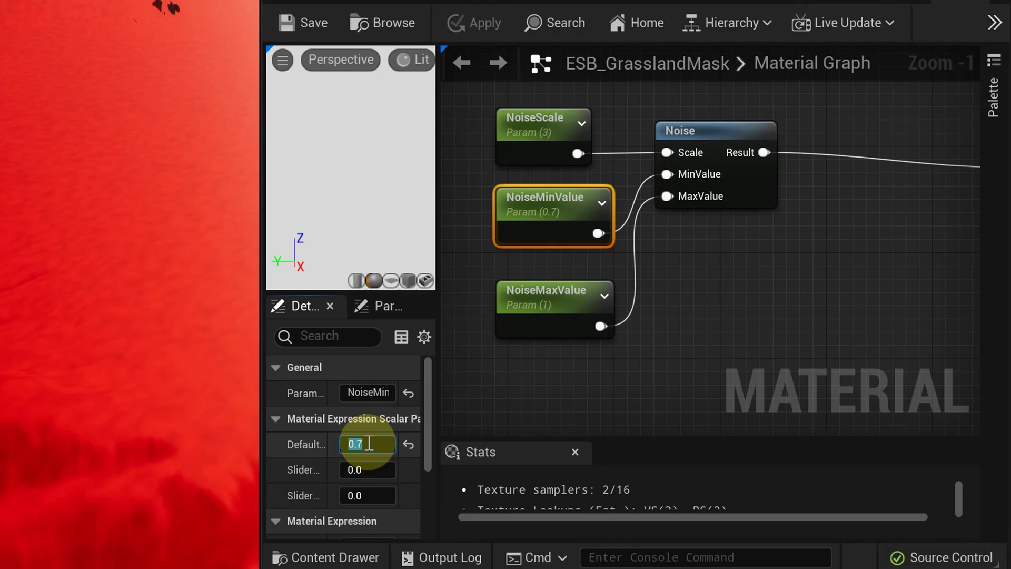
pyautogui.write('0')
pyautogui.press('Return')
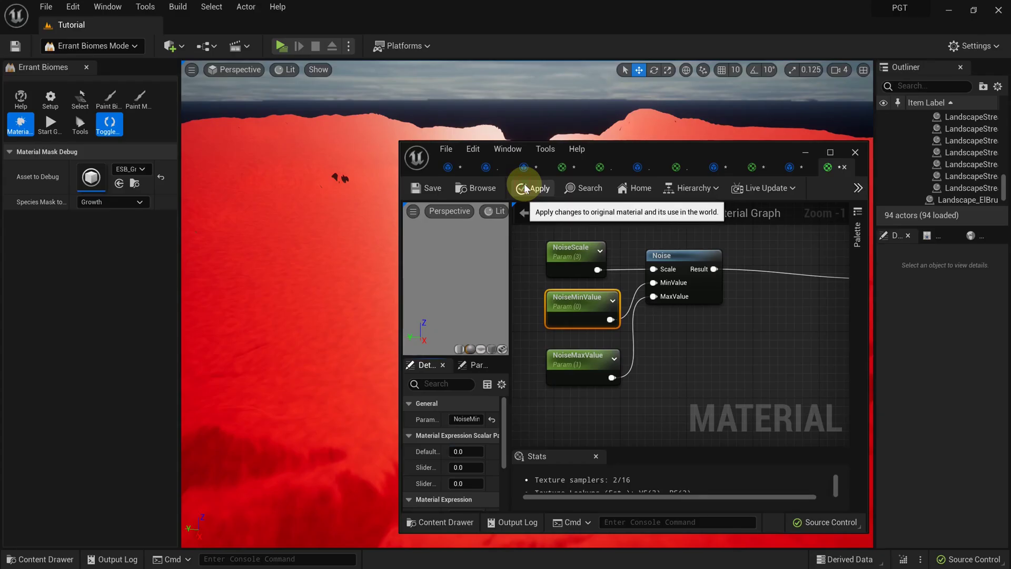
pyautogui.click(457, 19)
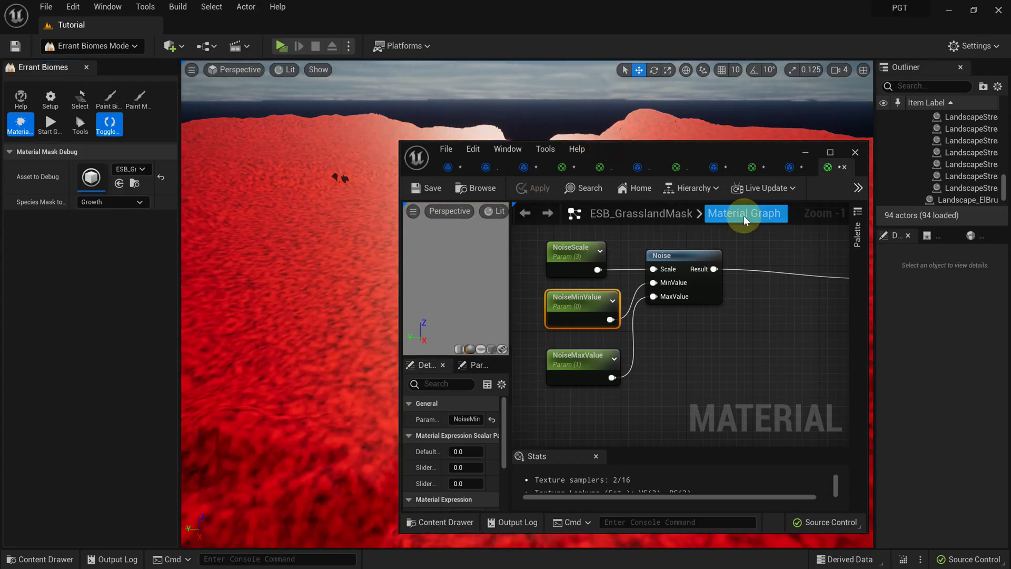
# - Set the NoiseScale parameter's default to 1 and apply the material, keeping the landscape debug view uncovered
pyautogui.moveTo(672, 150); pyautogui.dragTo(825, 159)
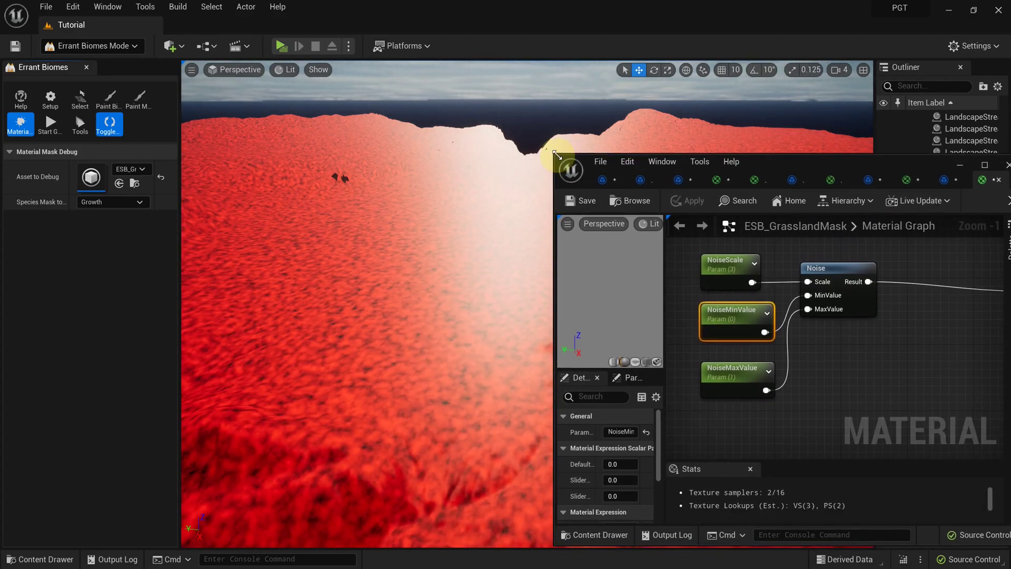
pyautogui.moveTo(556, 155); pyautogui.dragTo(665, 133)
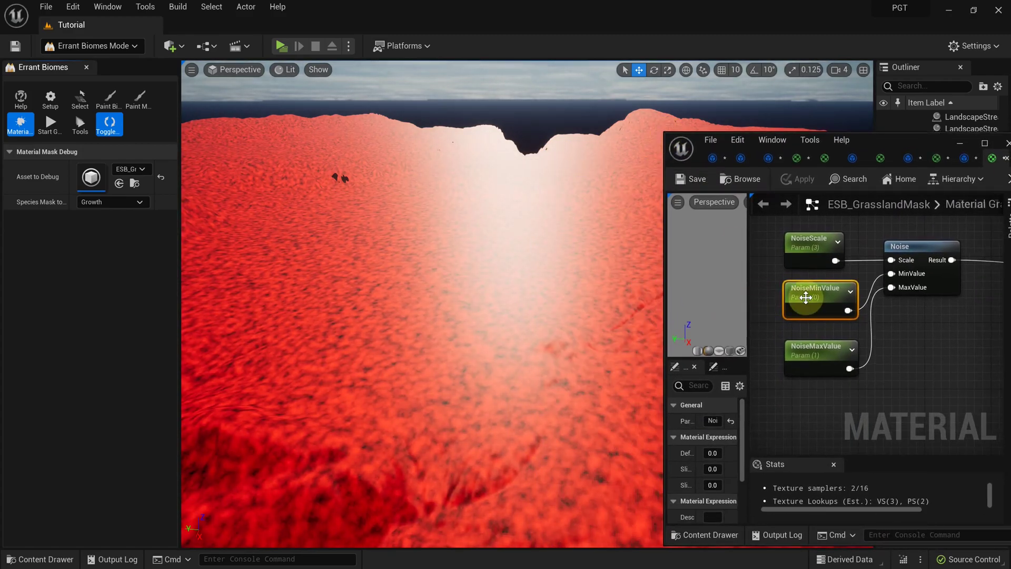
pyautogui.click(831, 245)
pyautogui.click(712, 453)
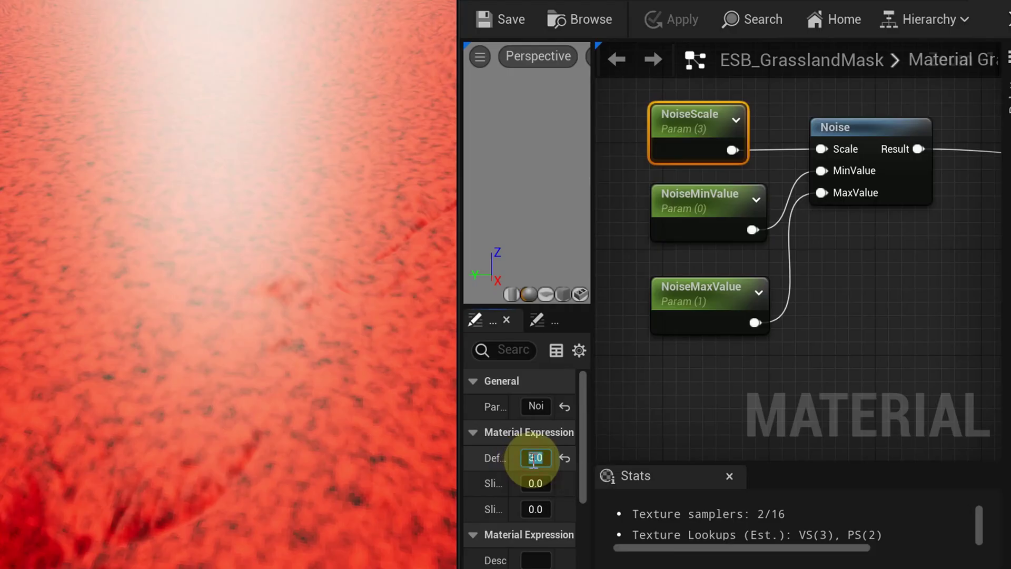
pyautogui.write('1')
pyautogui.press('Return')
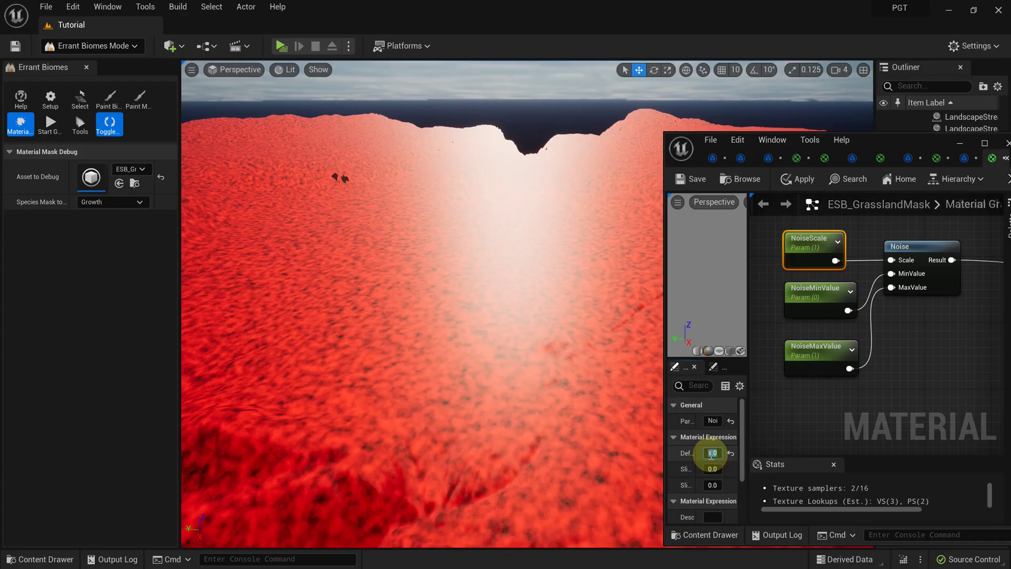
pyautogui.click(796, 179)
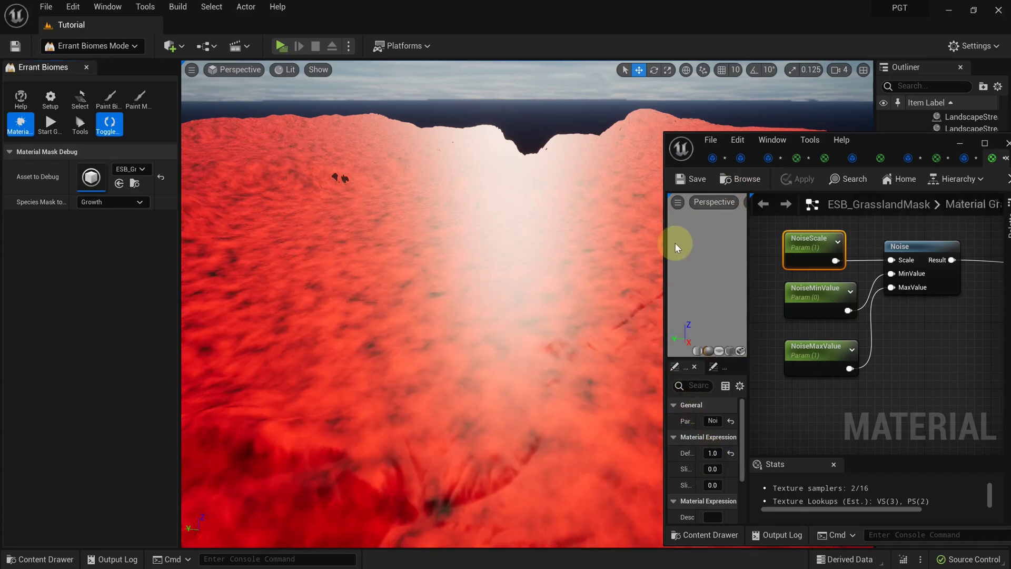
# - Set the NoiseScale parameter's default to 0.25 and apply the material
pyautogui.moveTo(664, 245); pyautogui.dragTo(634, 247)
pyautogui.click(684, 453)
pyautogui.write('0.25')
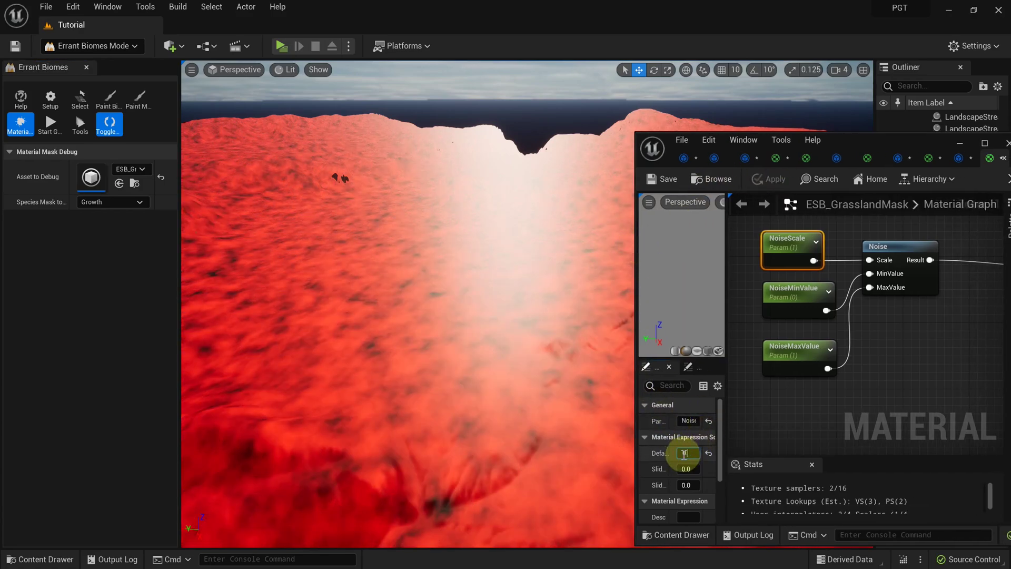
pyautogui.press('Return')
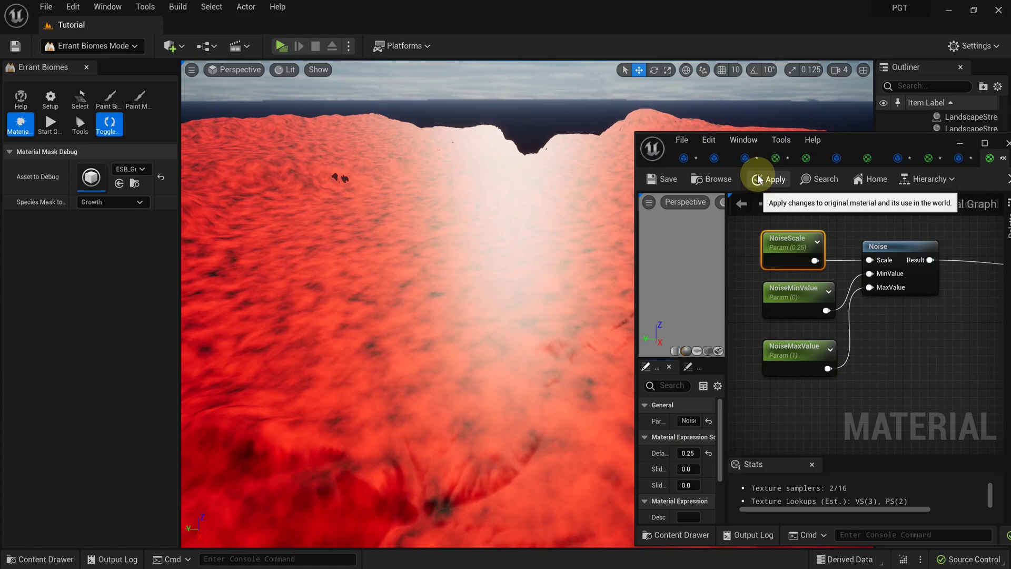
pyautogui.click(758, 179)
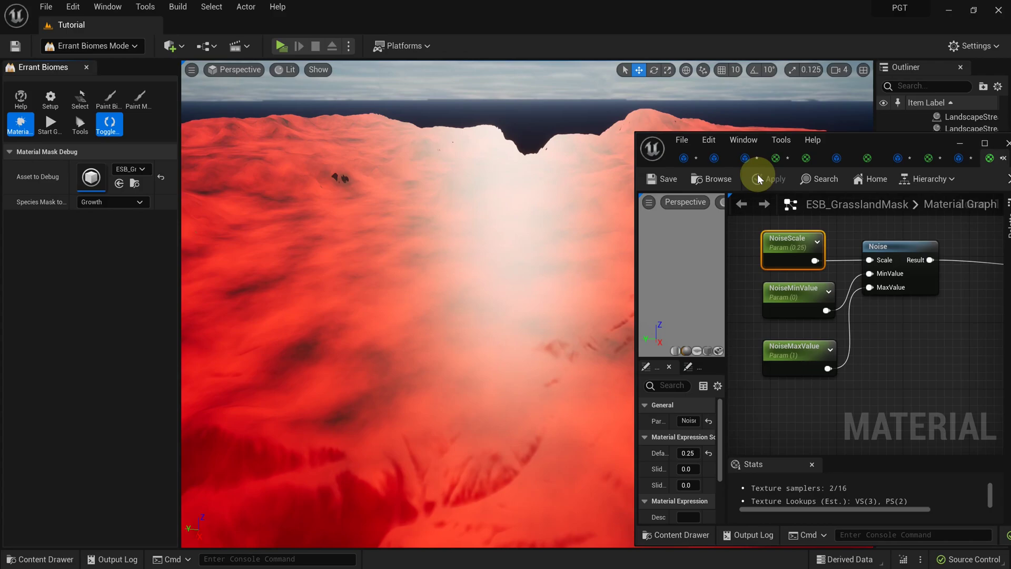
# - Set the NoiseMinValue parameter's default to -1 and apply the material
pyautogui.click(796, 292)
pyautogui.write('-1')
pyautogui.press('Return')
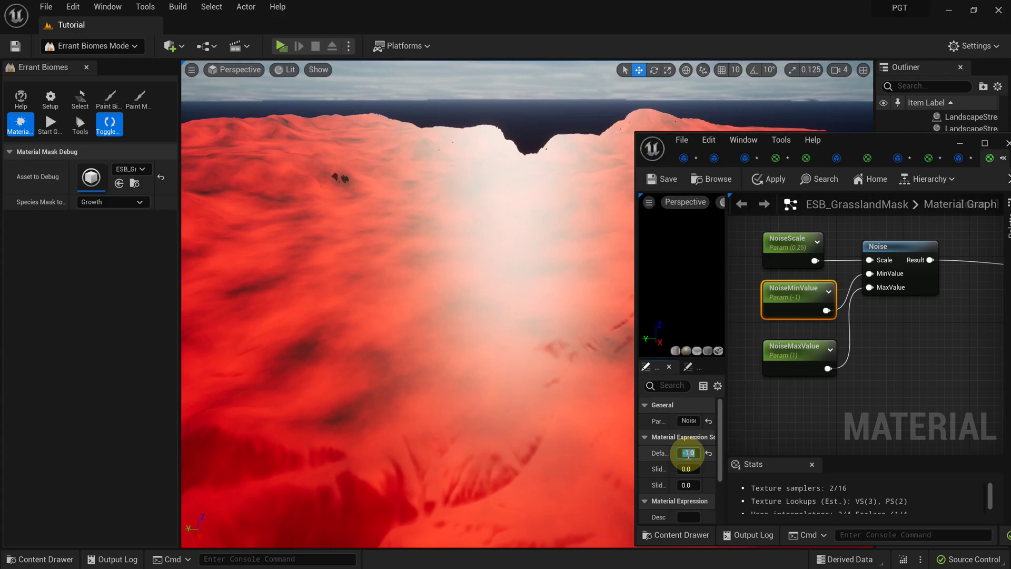
pyautogui.click(777, 180)
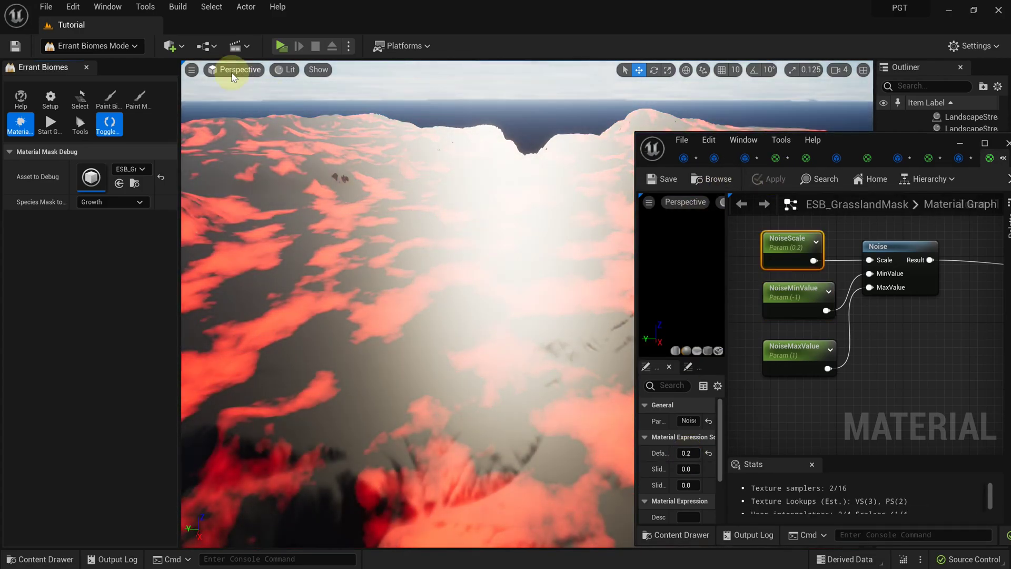
# - Examine the grassland mask on the landscape in Unlit view mode, then restore the Lit view mode
pyautogui.click(285, 69)
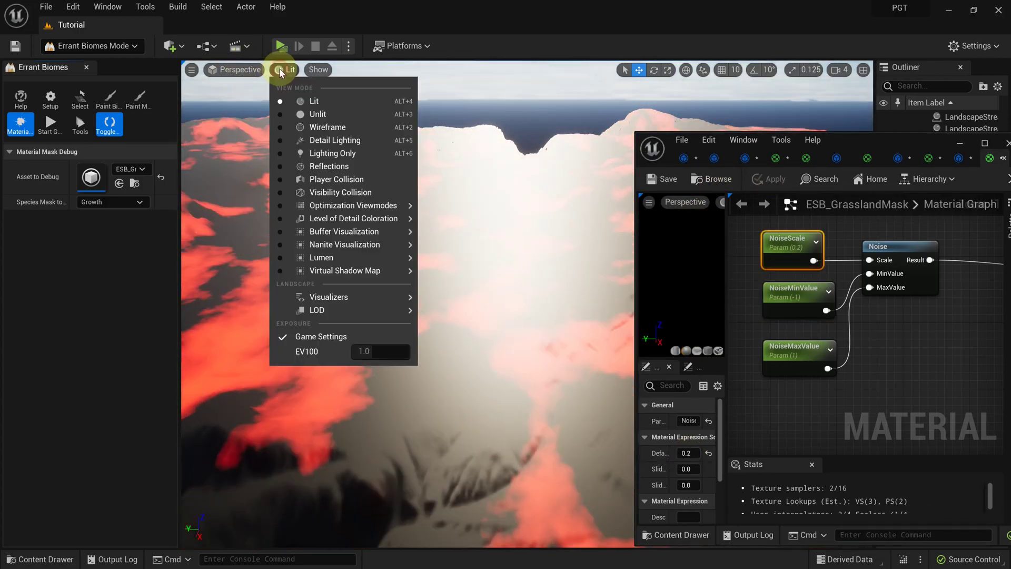
pyautogui.click(311, 115)
pyautogui.moveTo(426, 188); pyautogui.dragTo(400, 166, button='right')
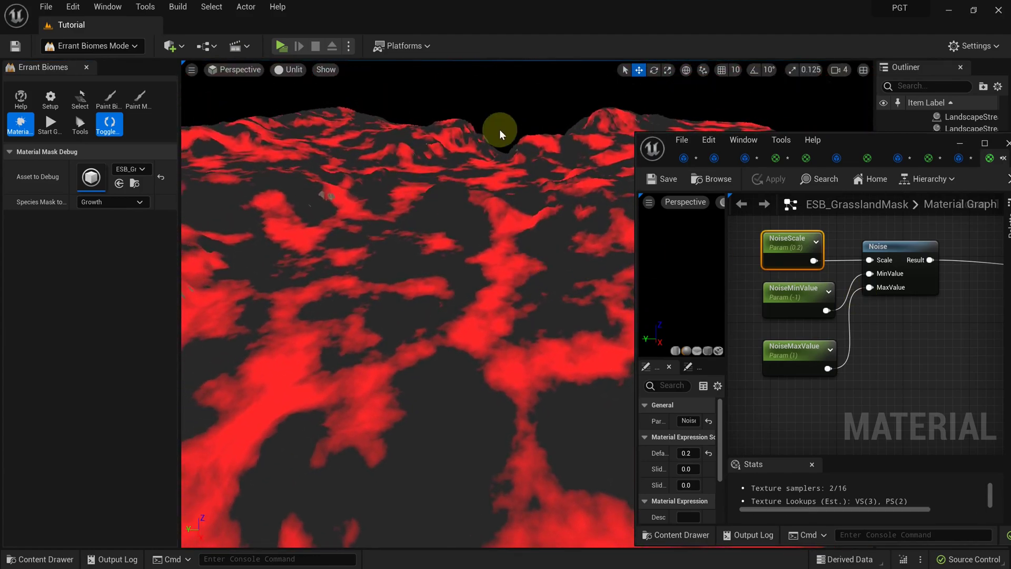
pyautogui.click(287, 69)
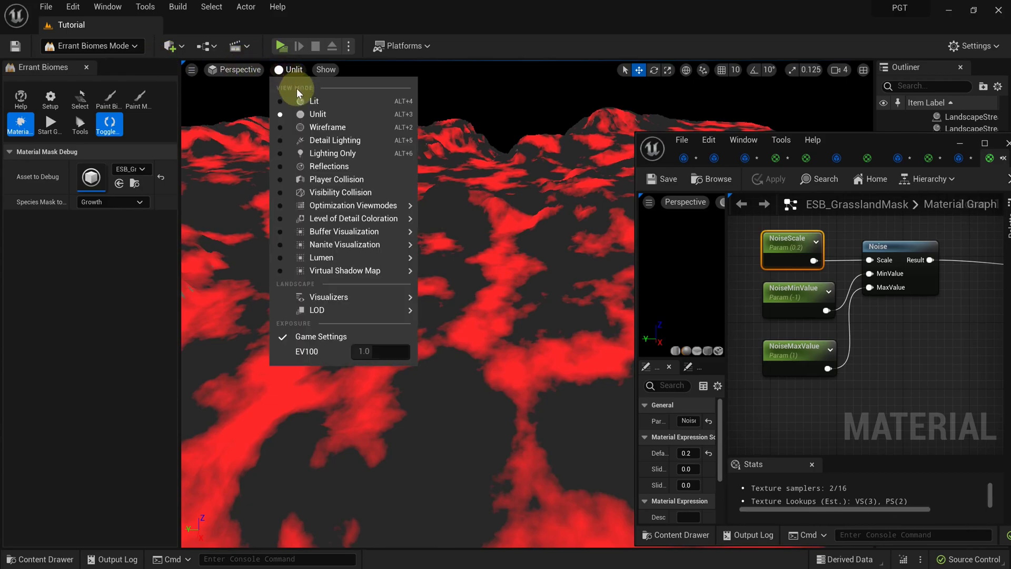
pyautogui.click(301, 99)
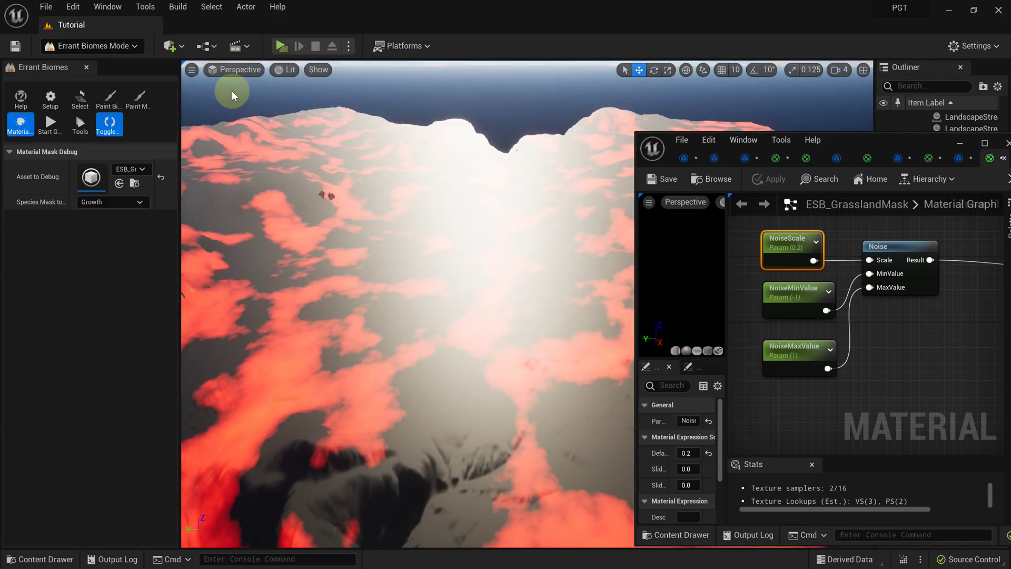
# - Return to the biome setup, regenerate the biomes and inspect the vegetation on the landscape with the material editor moved aside
pyautogui.click(50, 98)
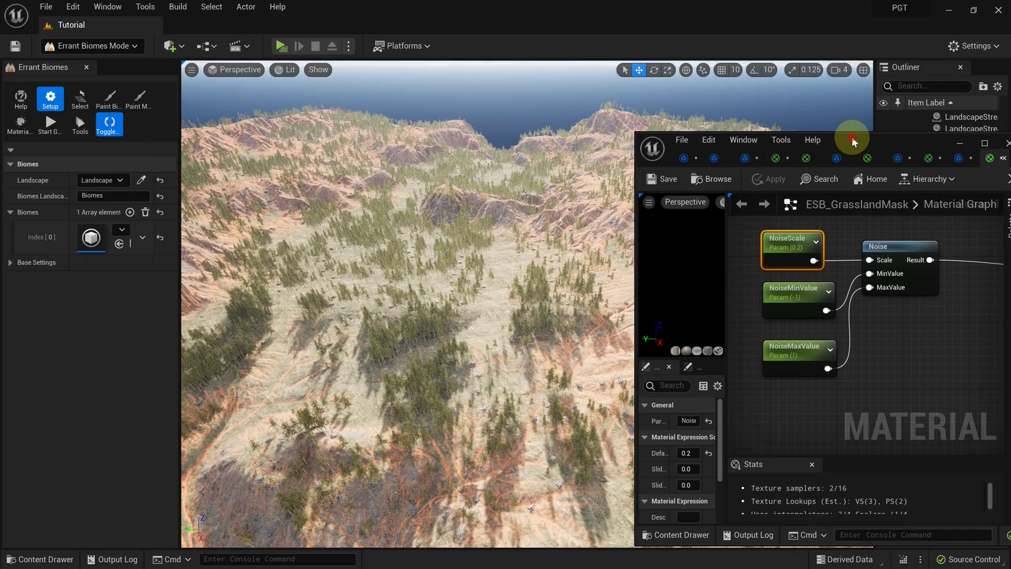
pyautogui.moveTo(853, 140); pyautogui.dragTo(963, 263)
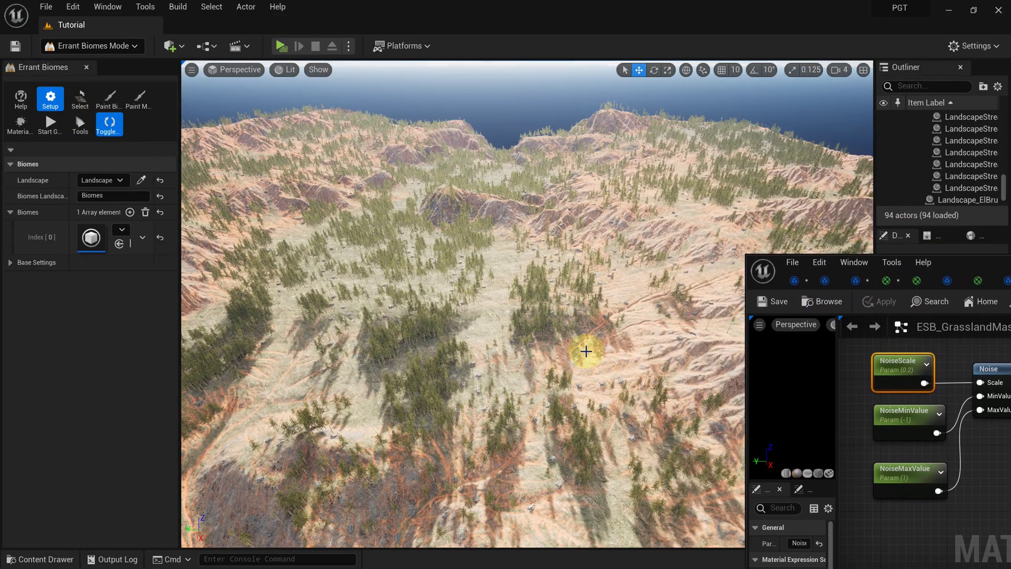
pyautogui.moveTo(587, 351); pyautogui.dragTo(423, 334, button='right')
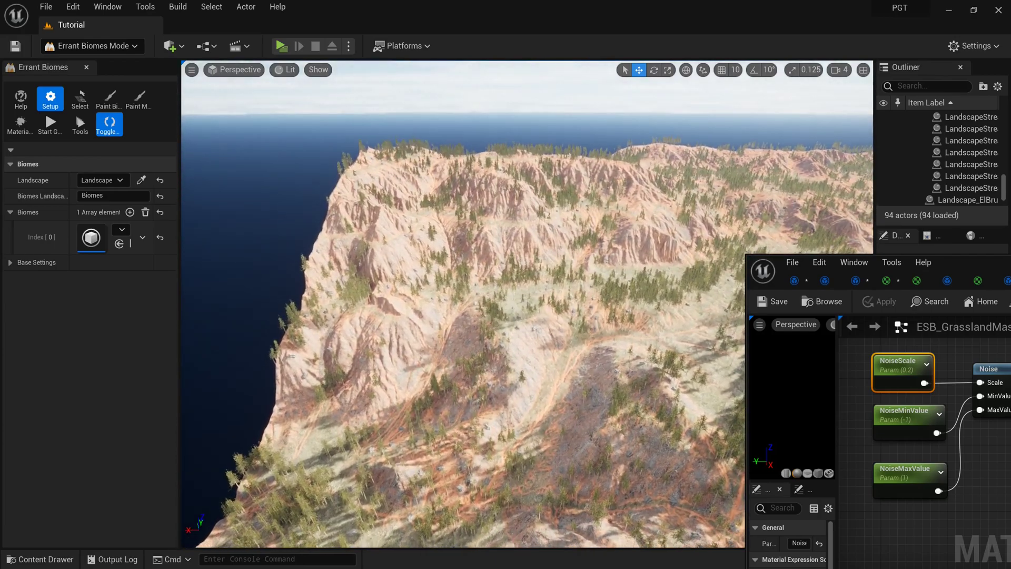
pyautogui.moveTo(653, 316); pyautogui.dragTo(684, 314, button='right')
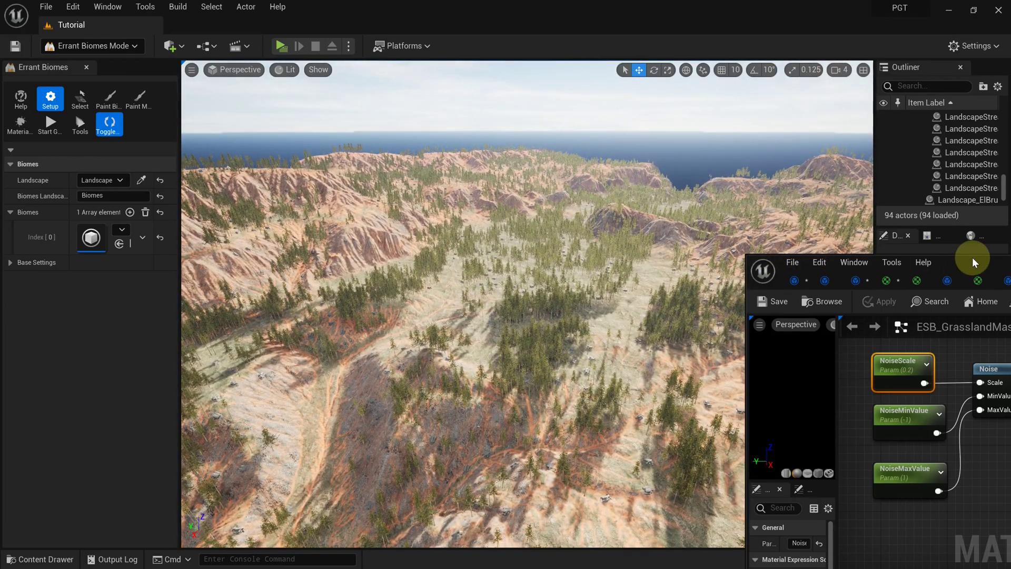
# - Minimize the material editor, compare the vegetation with the grassland mask debug overlay, and return to the biome setup
pyautogui.moveTo(973, 262); pyautogui.dragTo(667, 222)
pyautogui.click(768, 225)
pyautogui.moveTo(610, 235); pyautogui.dragTo(668, 268, button='right')
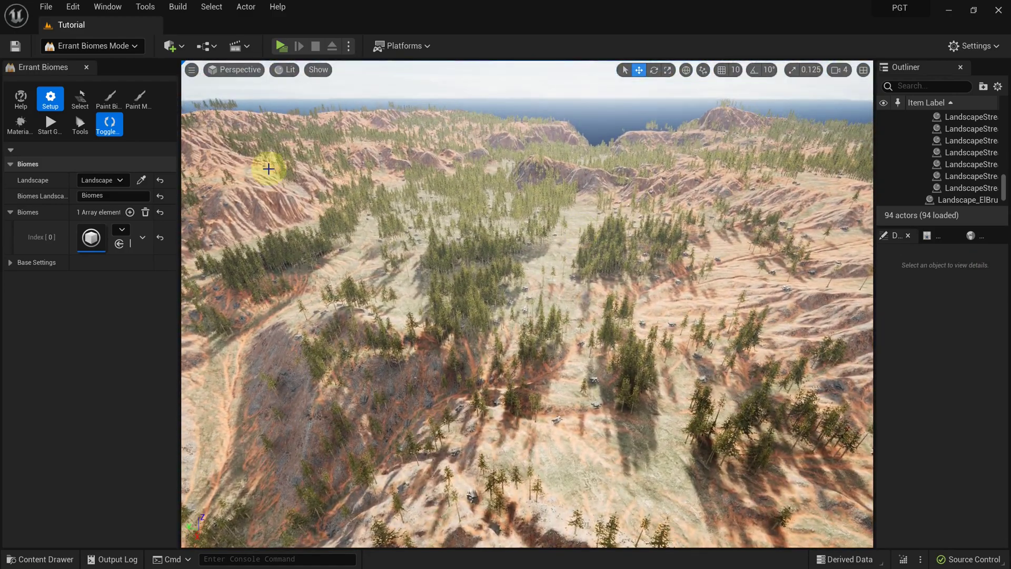
pyautogui.click(20, 127)
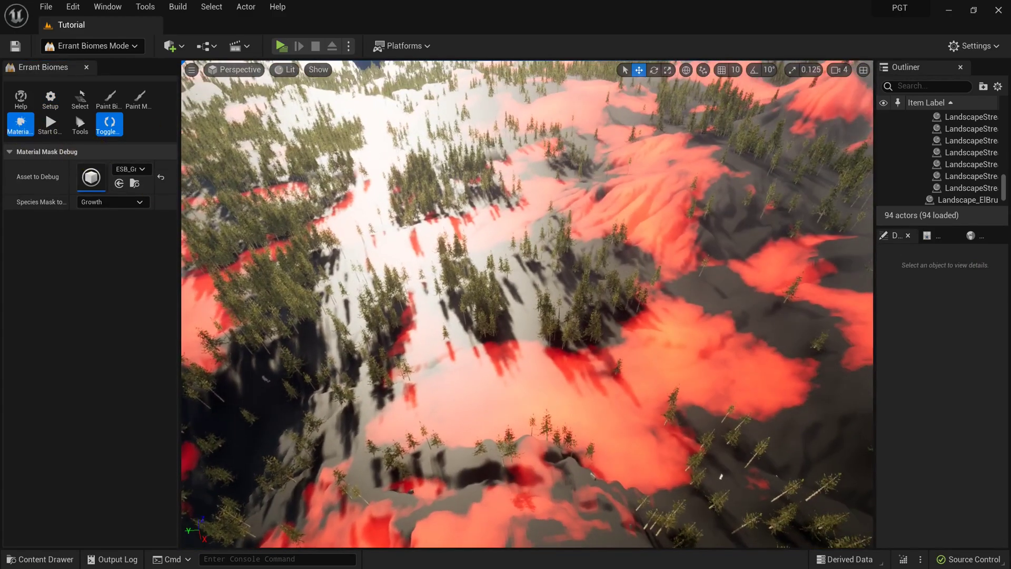
pyautogui.moveTo(527, 304); pyautogui.dragTo(426, 266, button='right')
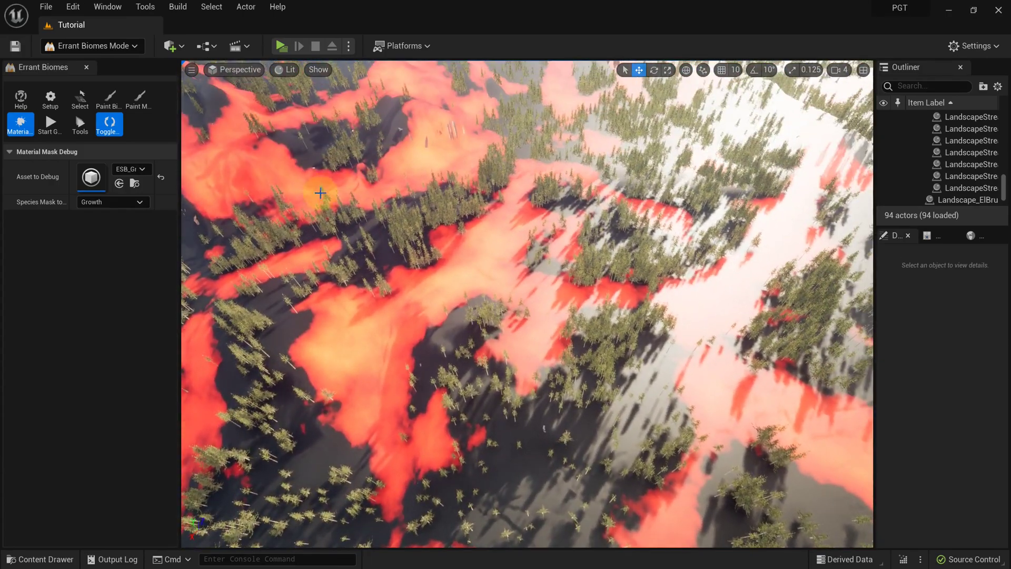
pyautogui.click(50, 98)
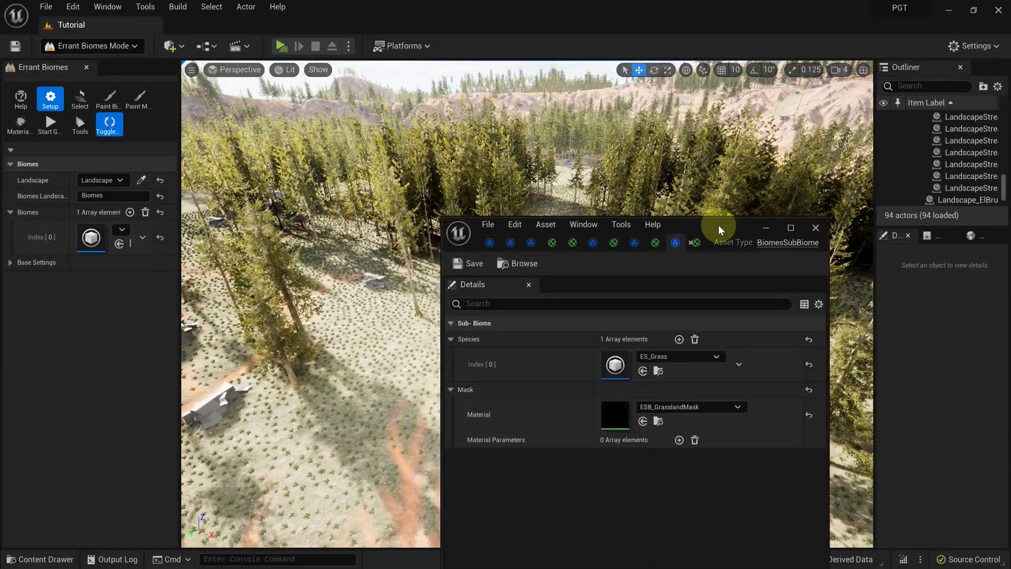
# - Duplicate the ES_Grass species entry in the ESB_Grassland sub-biome and open the new entry's asset choices
pyautogui.moveTo(713, 226); pyautogui.dragTo(641, 120)
pyautogui.click(665, 257)
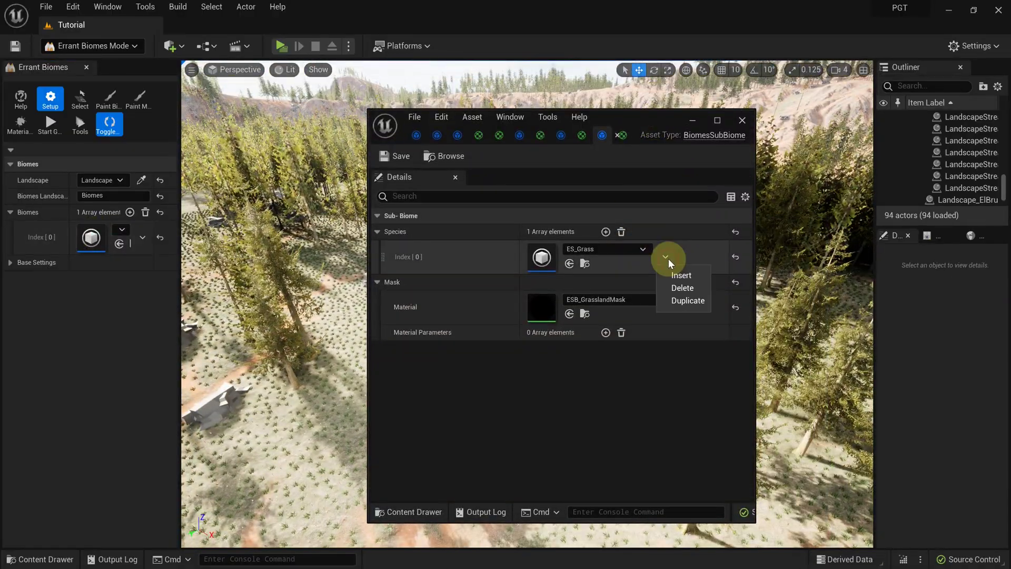
pyautogui.click(684, 298)
pyautogui.click(647, 284)
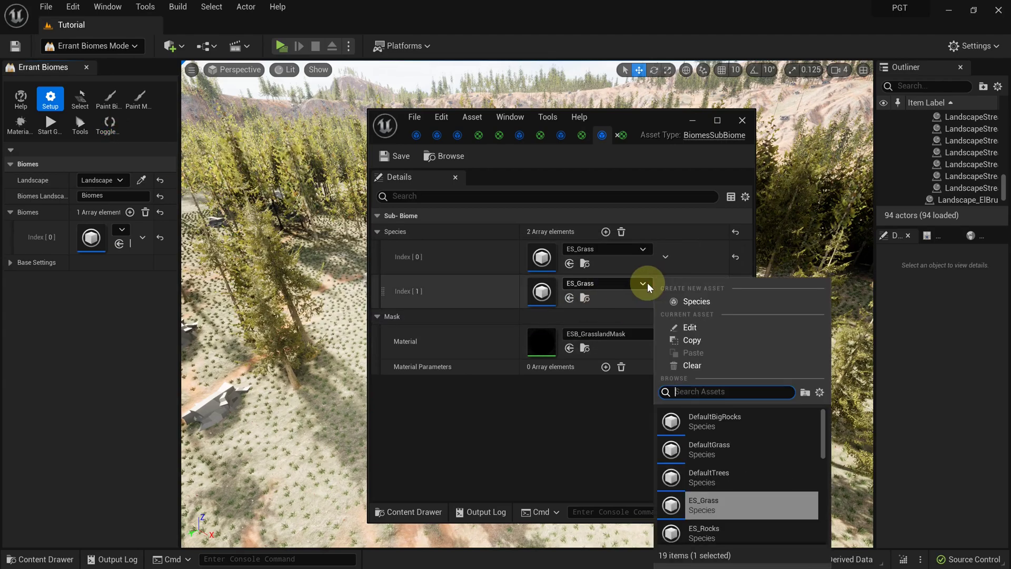
# - Duplicate the ES_Grass species asset in the Tutorial/Biomes folder and name the copy ES_Bushes
pyautogui.rightClick(556, 445)
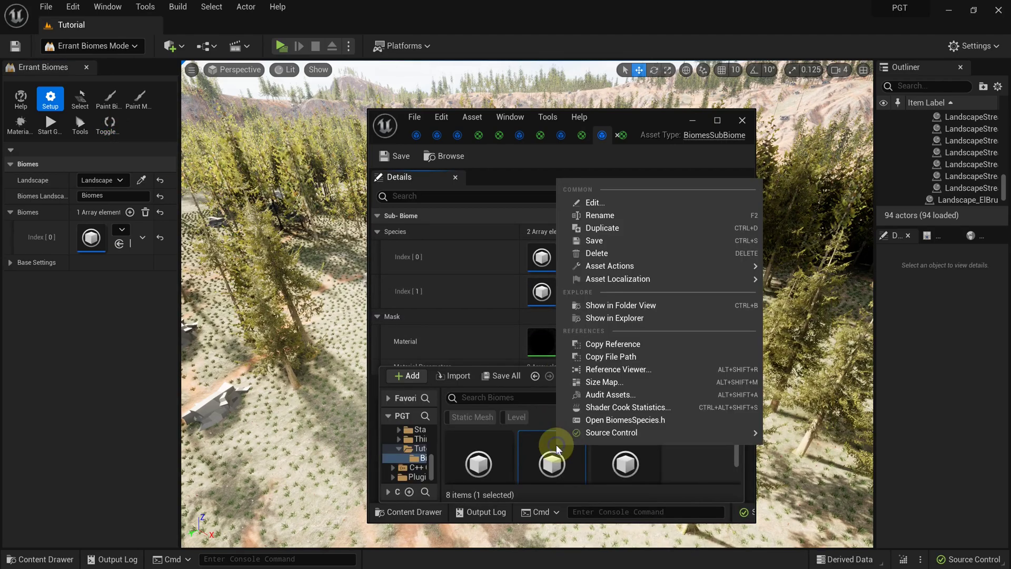
pyautogui.click(650, 227)
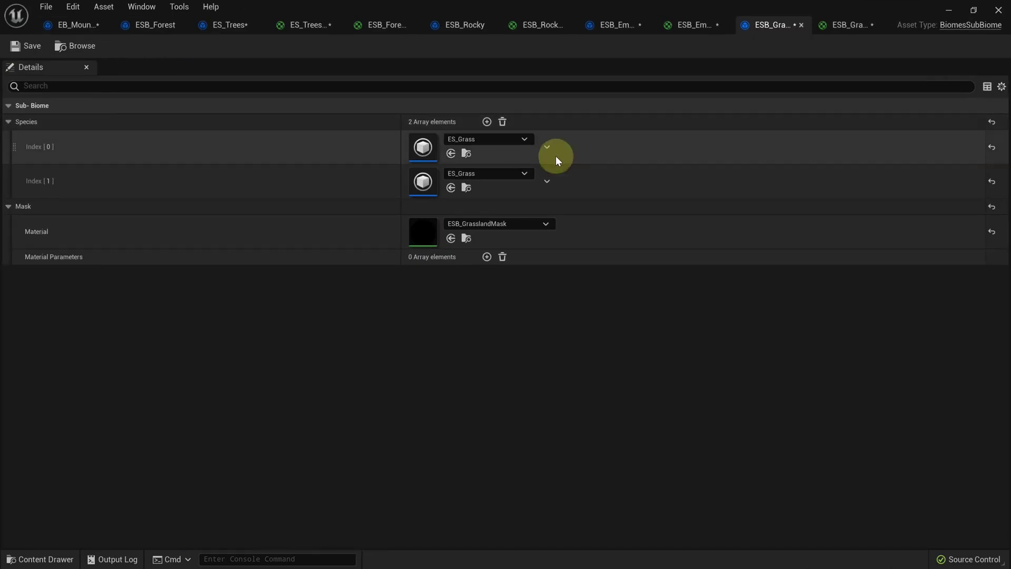
pyautogui.hotkey('ctrl', 'space')
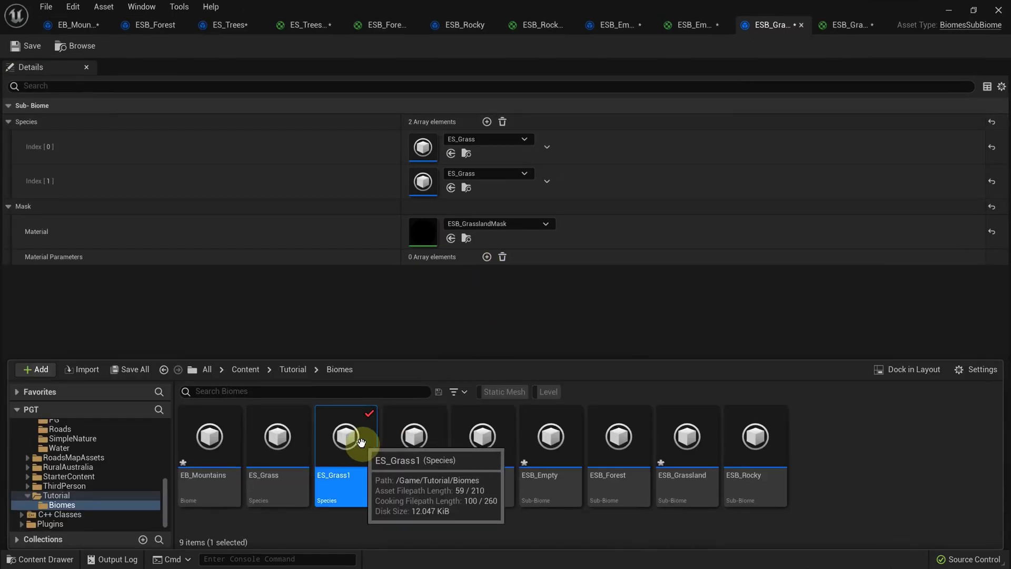
pyautogui.write('ES_Bushes')
pyautogui.press('Return')
pyautogui.hotkey('ctrl', 'space')
# - Assign ES_Bushes to the second species entry of ESB_Grassland and open that species asset
pyautogui.click(488, 174)
pyautogui.click(490, 329)
pyautogui.doubleClick(423, 185)
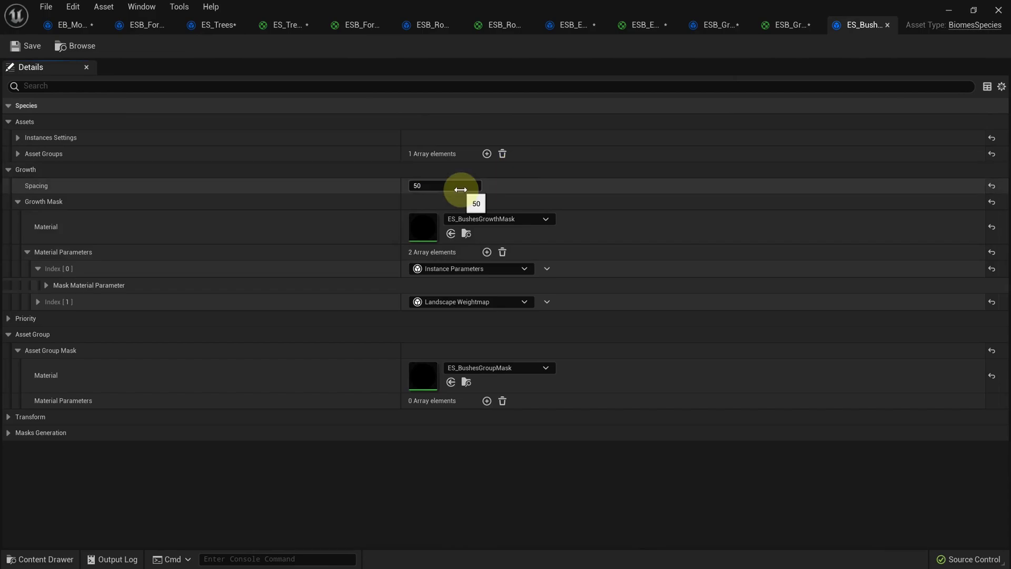
# - Set the ES_Bushes asset group's three meshes to SM_Bush_01, SM_Bush_04 and SM_Bush_05
pyautogui.click(18, 153)
pyautogui.click(57, 198)
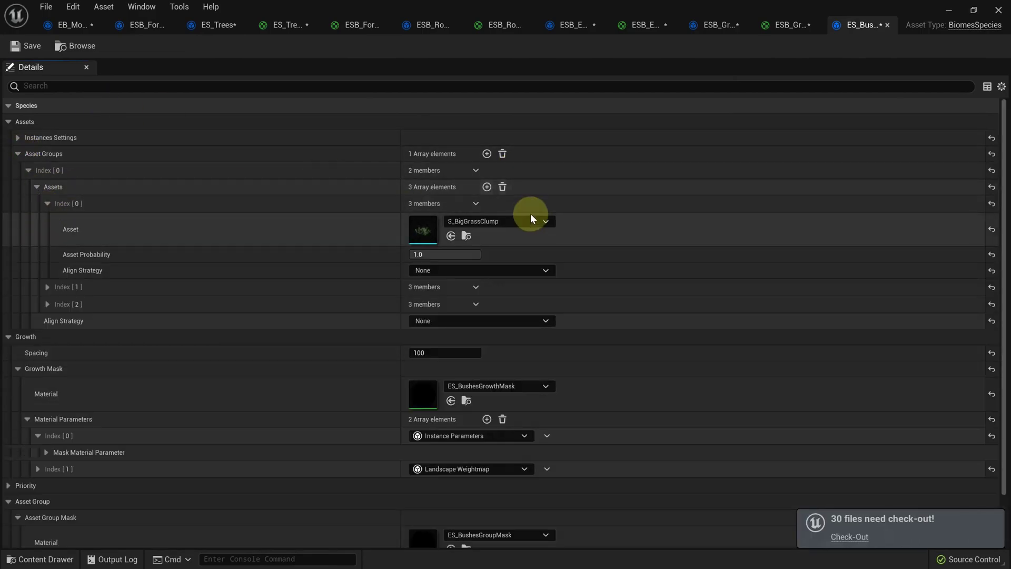
pyautogui.click(533, 220)
pyautogui.write('bush')
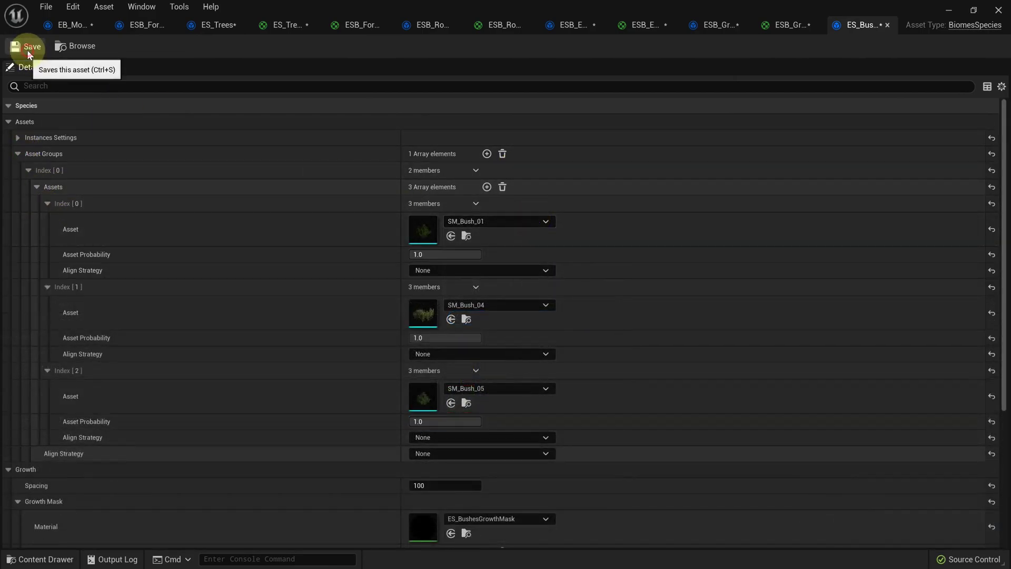
# - Regenerate the biomes and move the species editor aside to check the bushes in the grassland
pyautogui.click(942, 14)
pyautogui.click(55, 131)
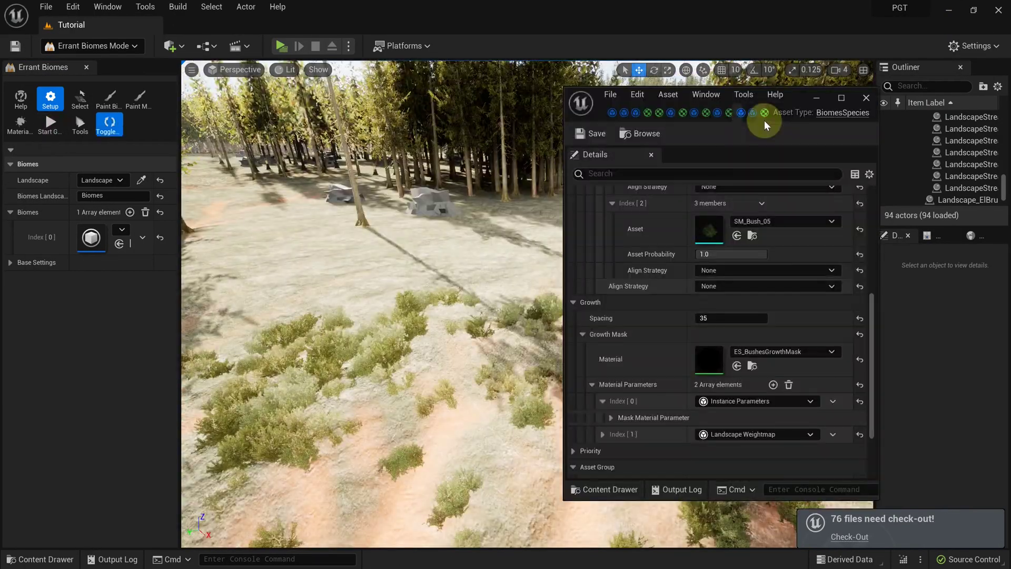
pyautogui.moveTo(800, 98); pyautogui.dragTo(874, 308)
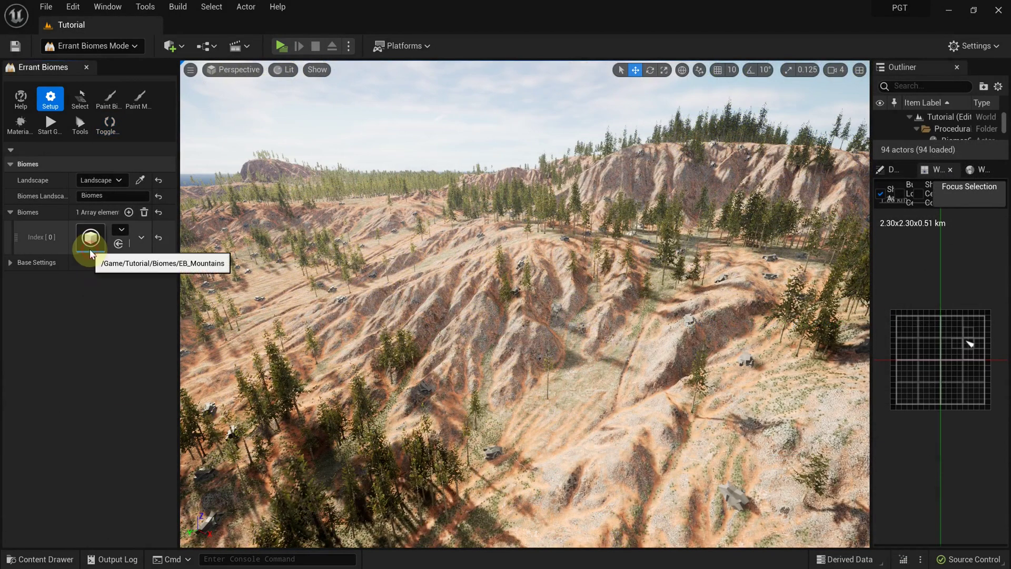
# - Open the ES_Rocks species through EB_Mountains and its ESB_Rocky sub-biome, and set its spacing to 500
pyautogui.doubleClick(91, 240)
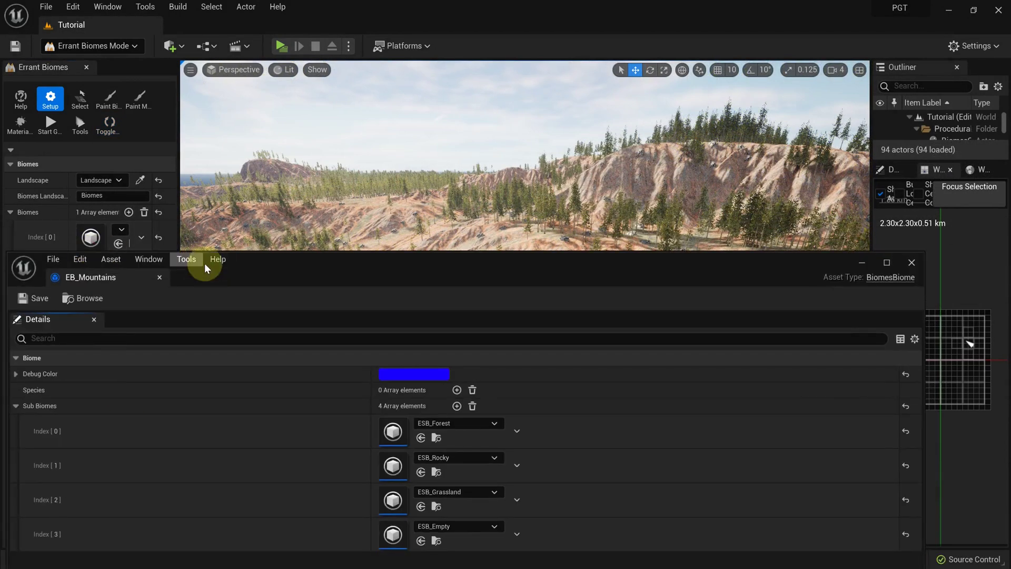
pyautogui.moveTo(295, 271); pyautogui.dragTo(320, 128)
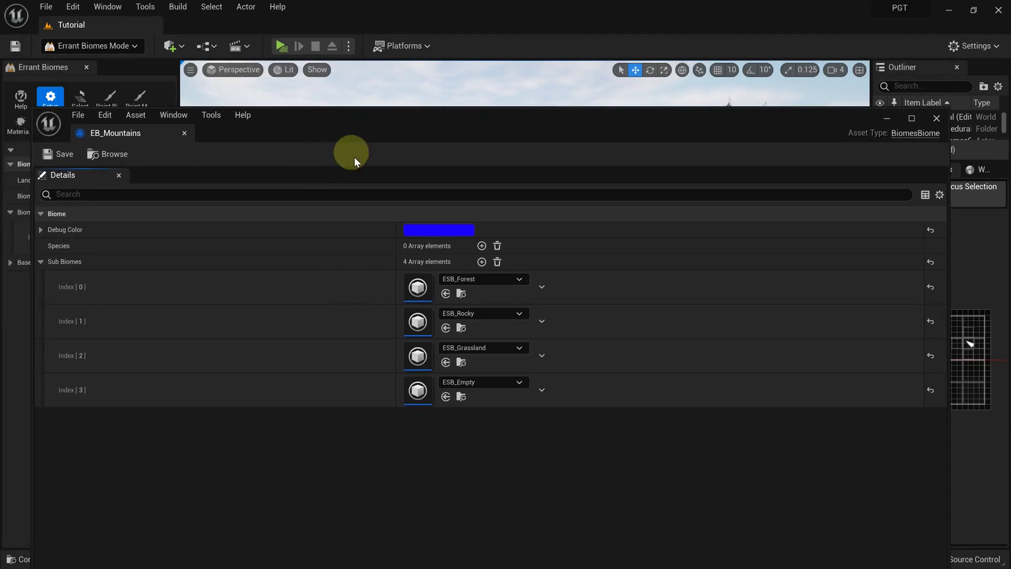
pyautogui.doubleClick(419, 321)
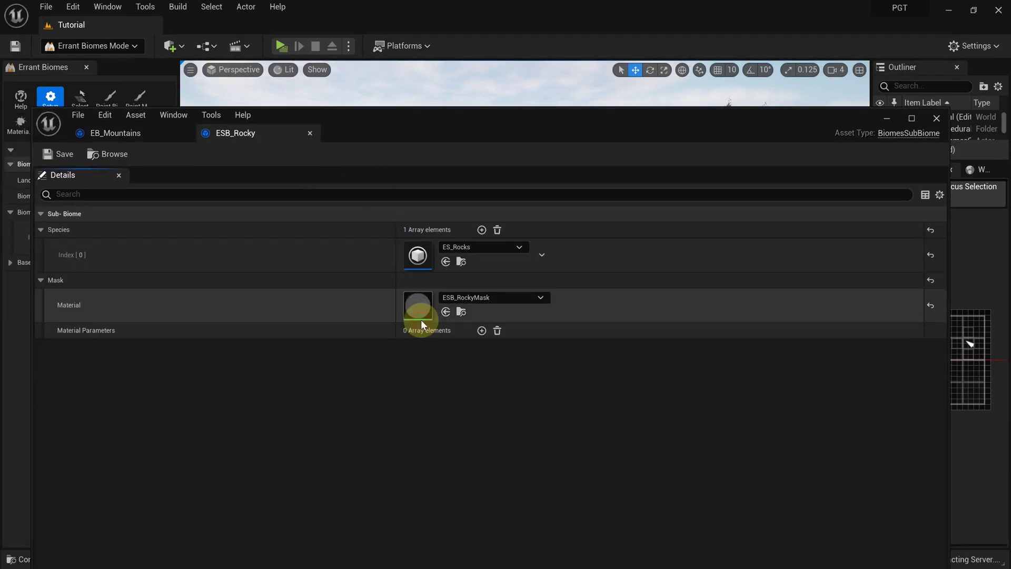
pyautogui.doubleClick(418, 254)
pyautogui.click(435, 294)
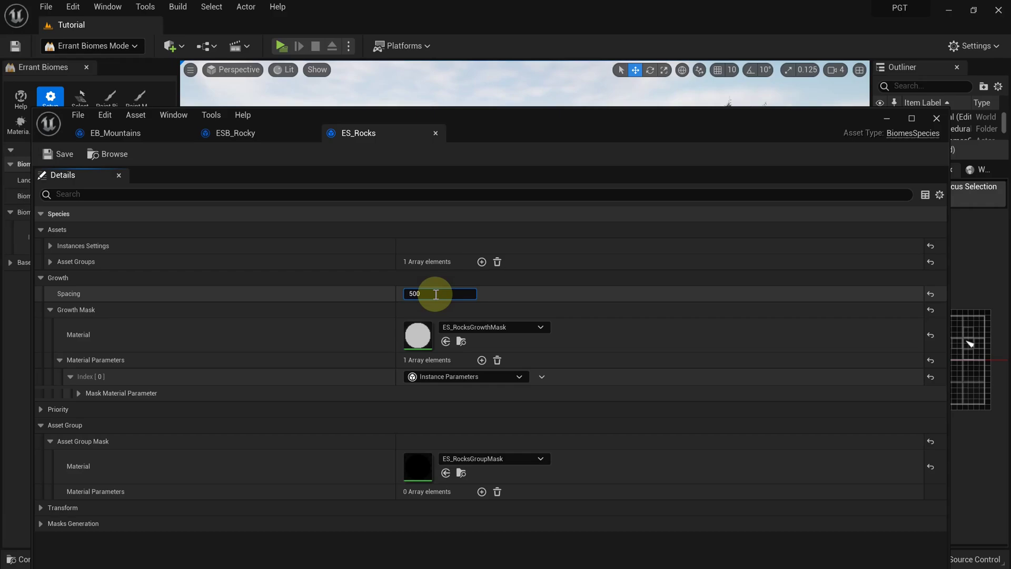
pyautogui.press('Return')
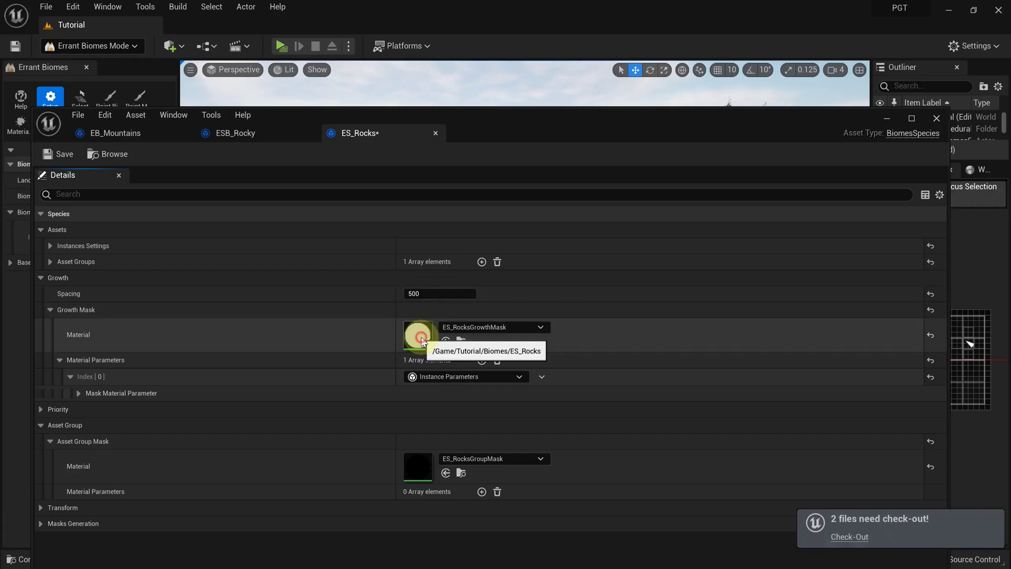
# - Open the ES_RocksGrowthMask material and add a Biomes Slope node to its graph
pyautogui.doubleClick(417, 335)
pyautogui.rightClick(518, 275)
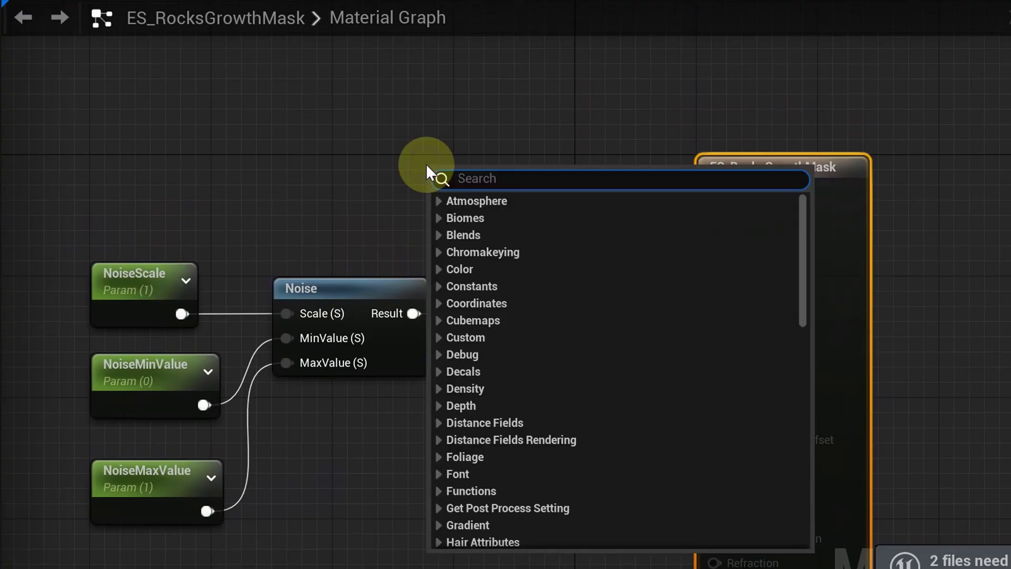
pyautogui.click(438, 217)
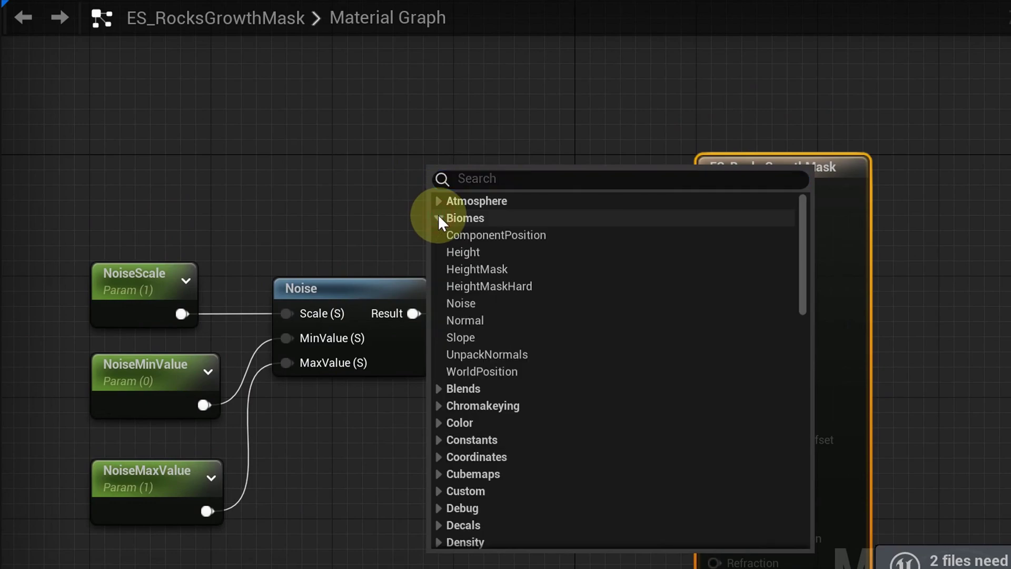
pyautogui.click(491, 337)
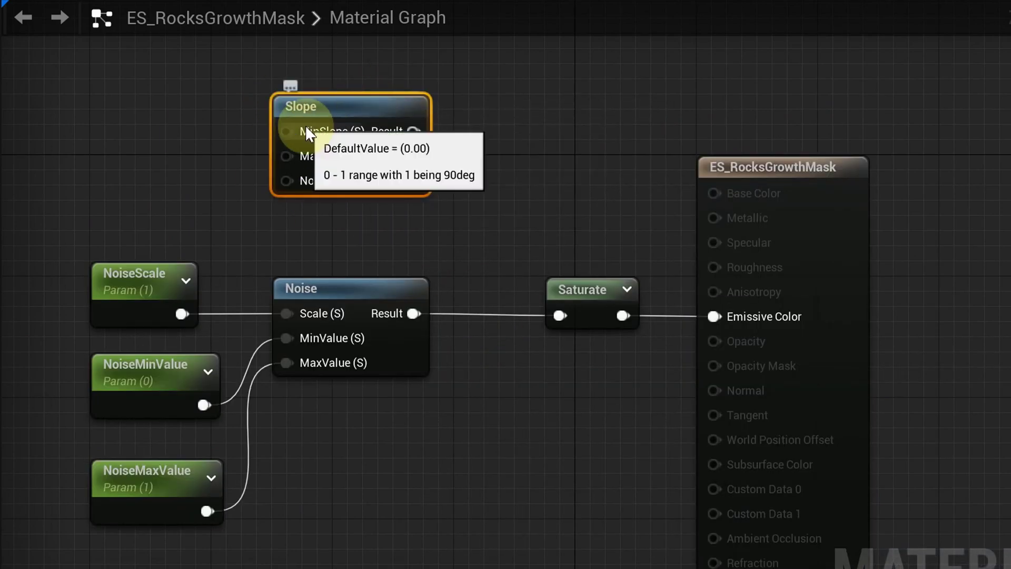
# - Add a scalar parameter named MaxSlope with a default of 0.8 beside the Slope node
pyautogui.moveTo(193, 170); pyautogui.dragTo(369, 191, button='right')
pyautogui.rightClick(358, 191)
pyautogui.write('param scal')
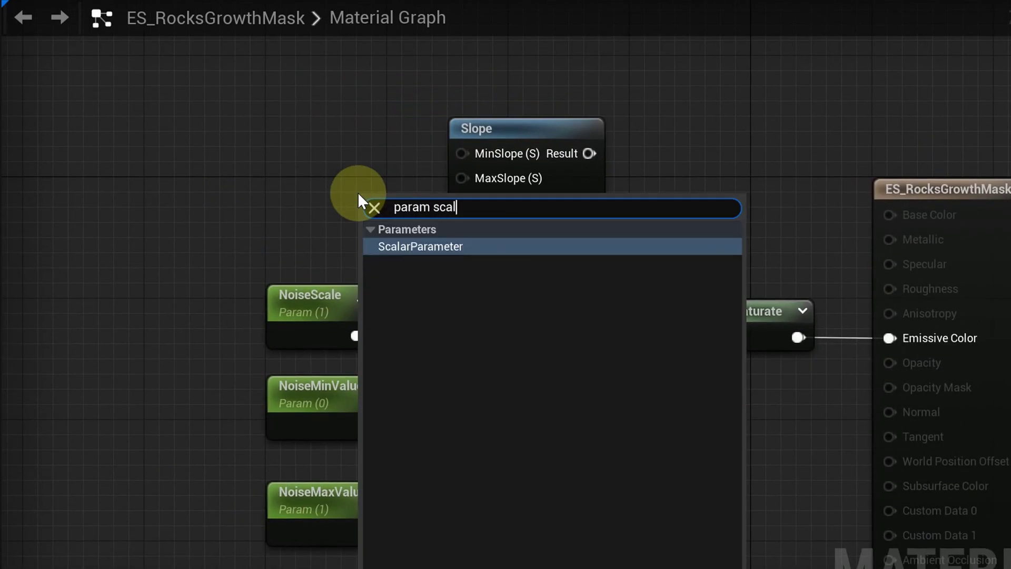
pyautogui.click(424, 246)
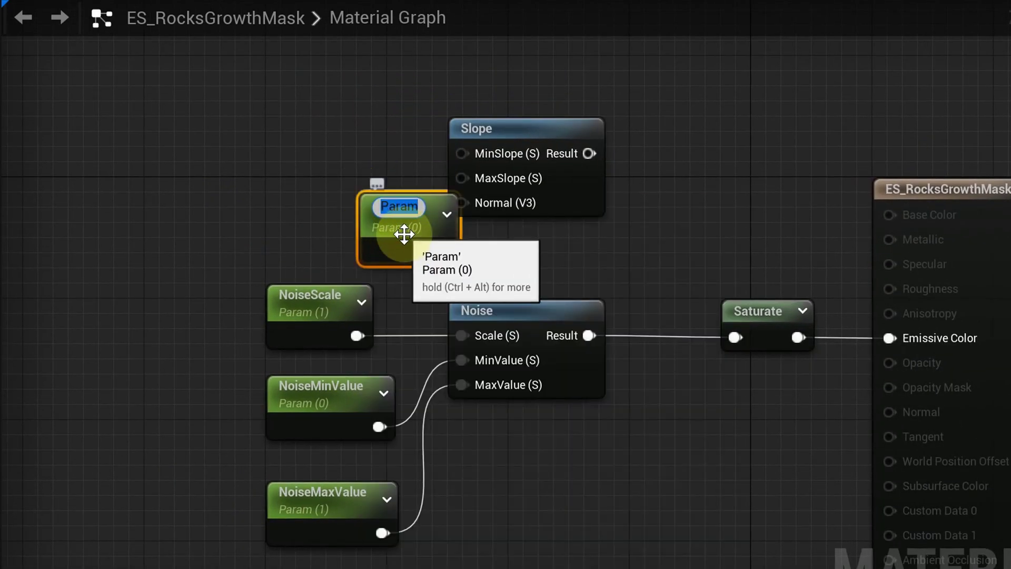
pyautogui.write('MaxSlope')
pyautogui.press('Return')
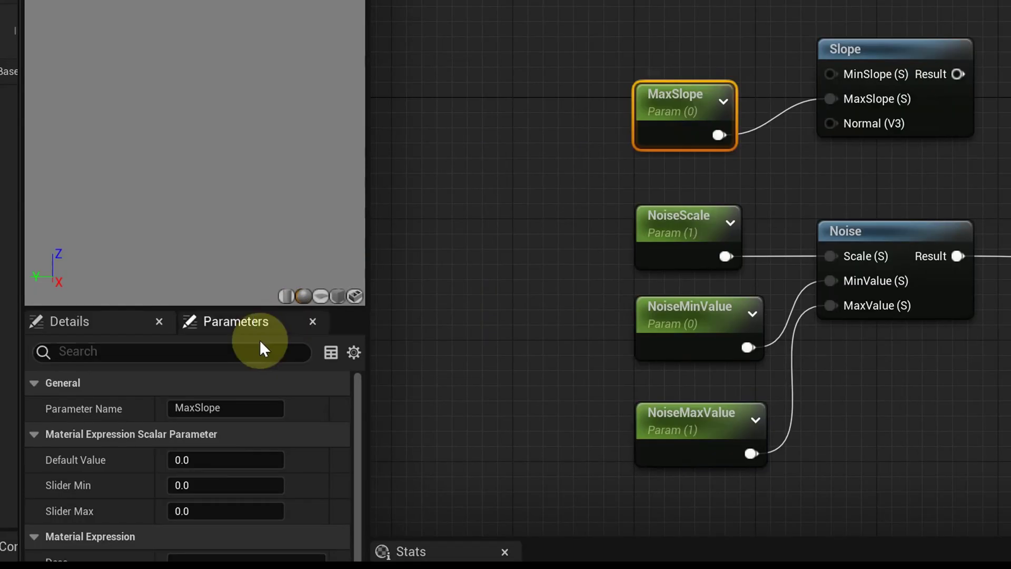
pyautogui.click(225, 454)
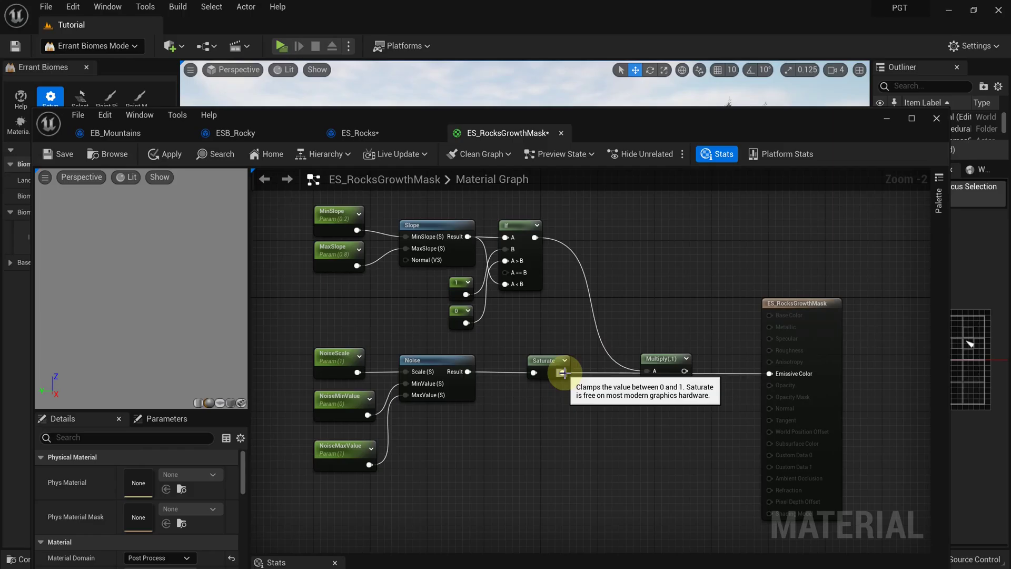
# - Connect the noise branch's Saturate output to Multiply's B input, wire Multiply into Emissive Color, and apply the material
pyautogui.moveTo(563, 373); pyautogui.dragTo(650, 390)
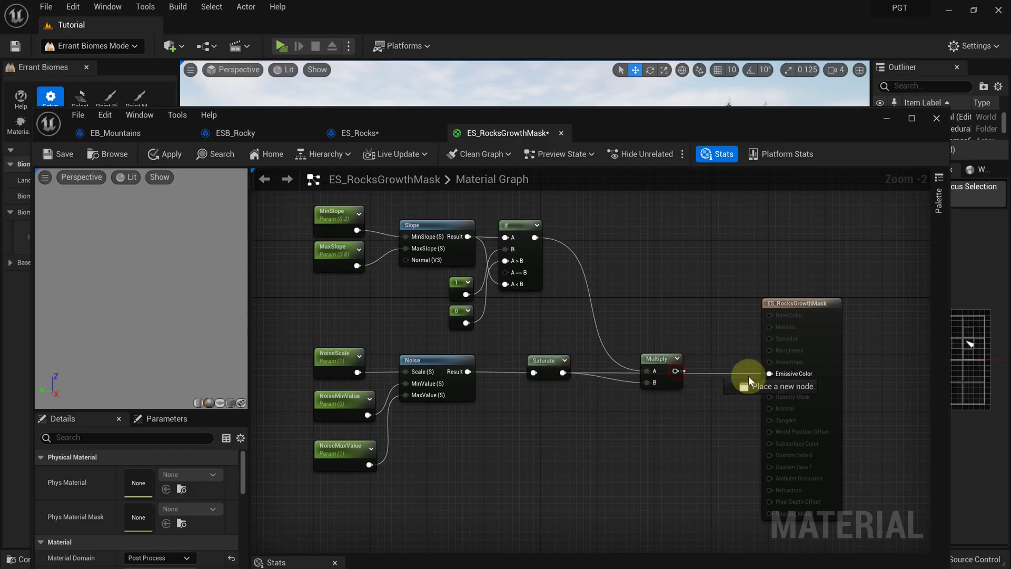
pyautogui.moveTo(751, 380); pyautogui.dragTo(769, 373)
pyautogui.click(163, 156)
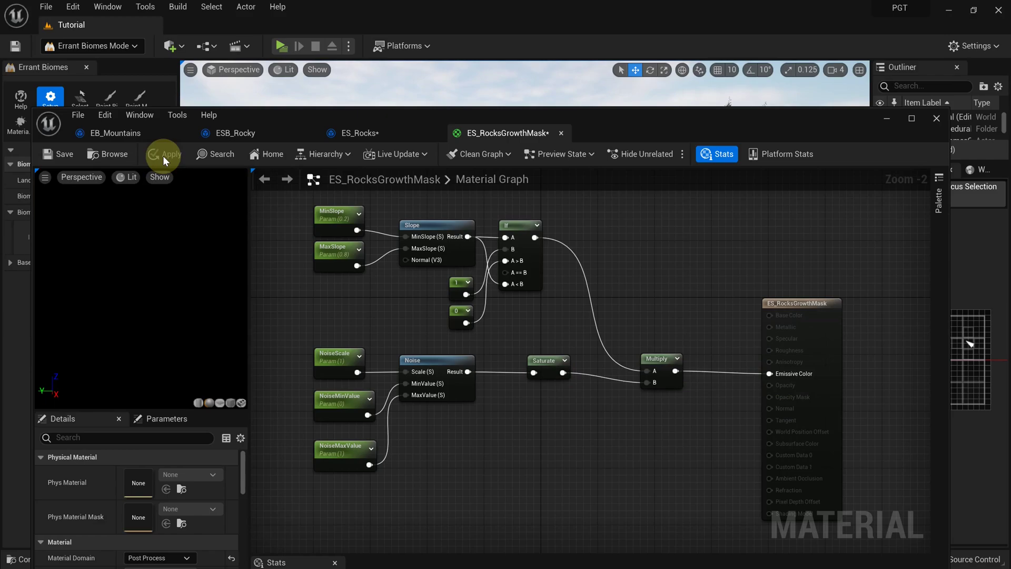
# - Debug the Growth mask of the ES_Rocks species with Material Mask Debug and inspect its coverage on the mountain slopes
pyautogui.click(887, 118)
pyautogui.click(24, 133)
pyautogui.click(130, 169)
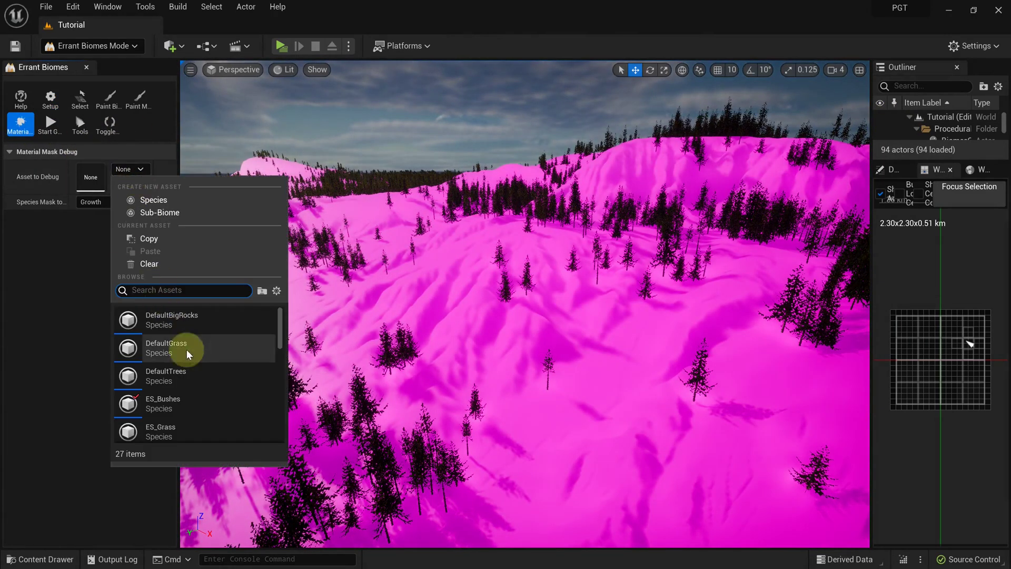
pyautogui.write('rock')
pyautogui.click(200, 349)
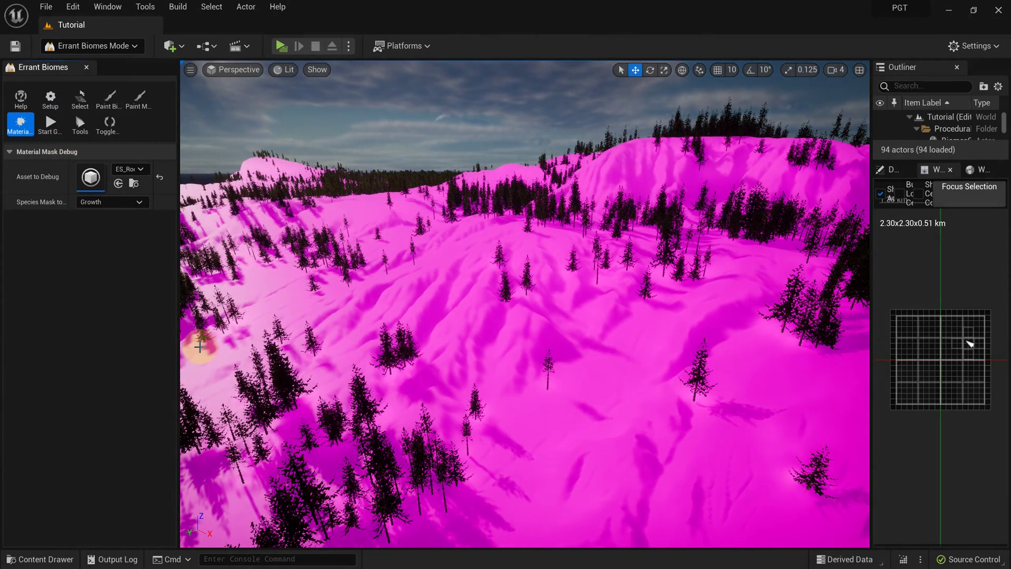
pyautogui.click(52, 125)
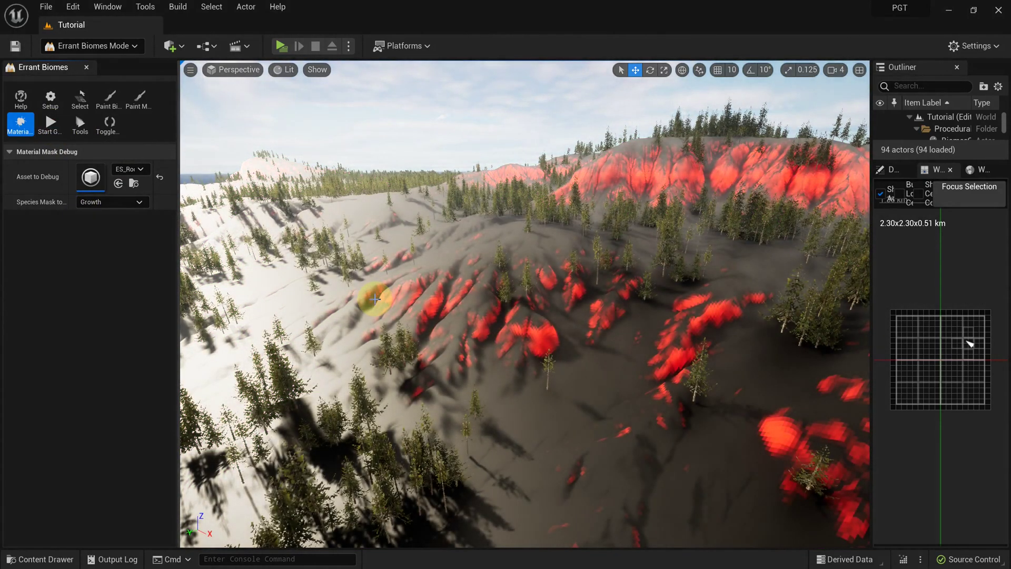
pyautogui.moveTo(375, 298); pyautogui.dragTo(948, 322, button='right')
pyautogui.moveTo(375, 279); pyautogui.dragTo(374, 285)
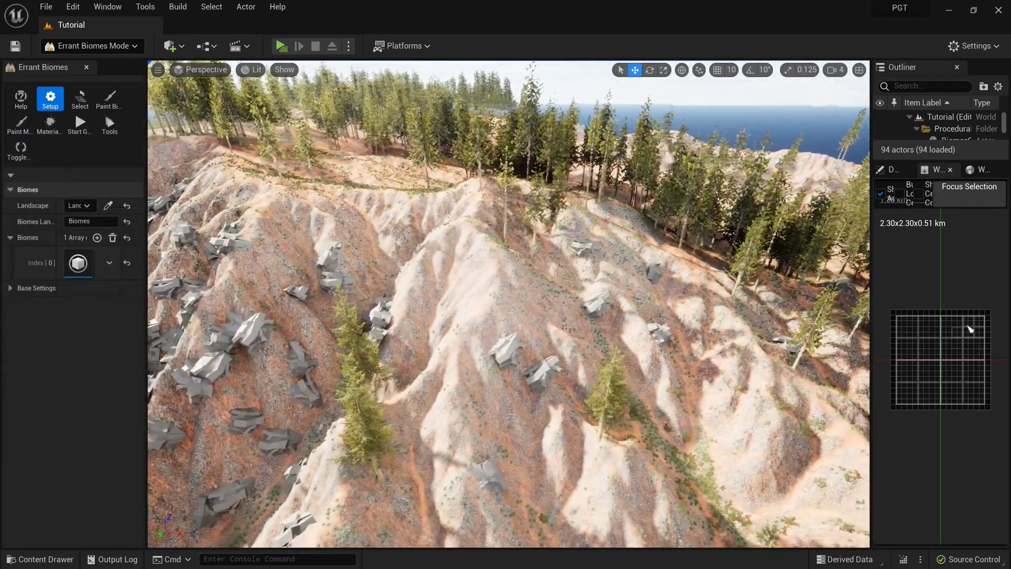
pyautogui.moveTo(508, 304); pyautogui.dragTo(440, 317, button='right')
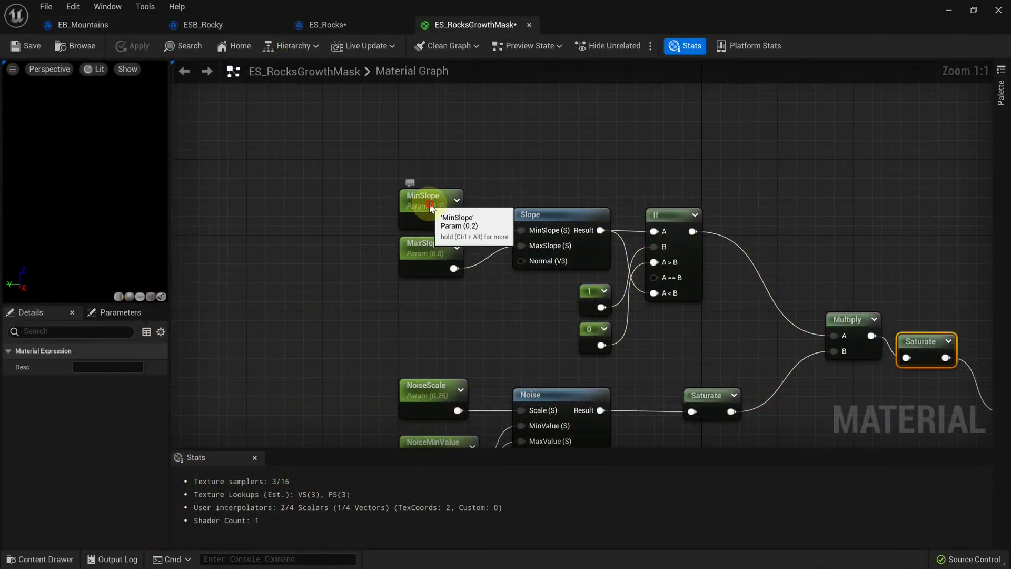
# - Add a MinSlope scalar parameter with value 0.2 to the ES_Rocks growth mask's instance parameters
pyautogui.click(429, 203)
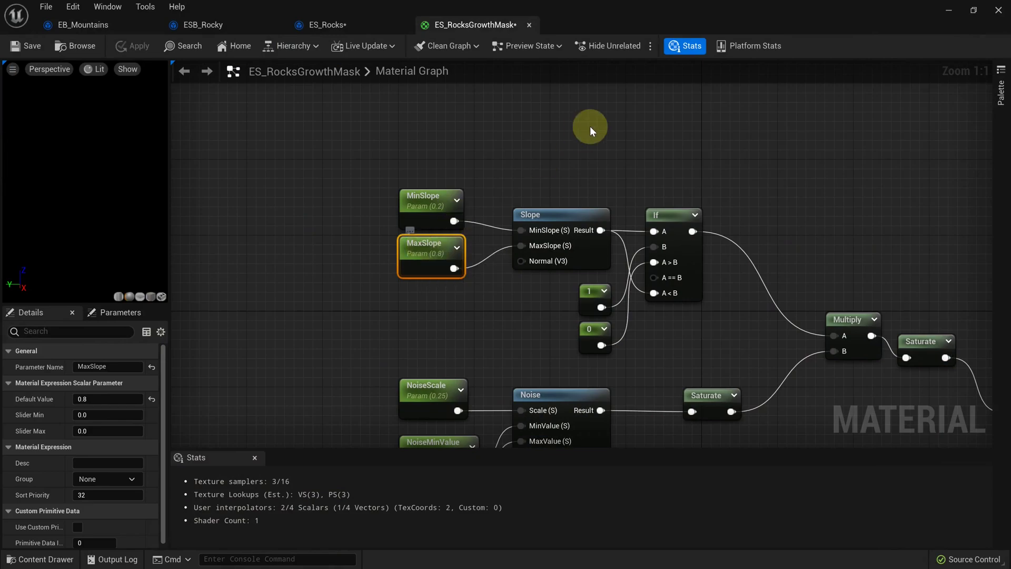
pyautogui.click(346, 25)
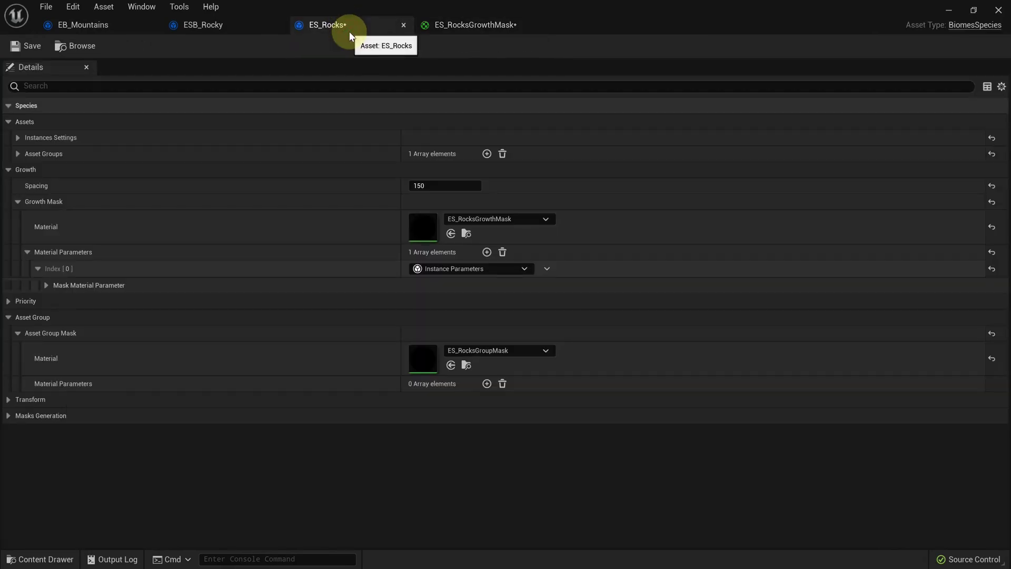
pyautogui.click(546, 268)
pyautogui.click(46, 285)
pyautogui.click(55, 329)
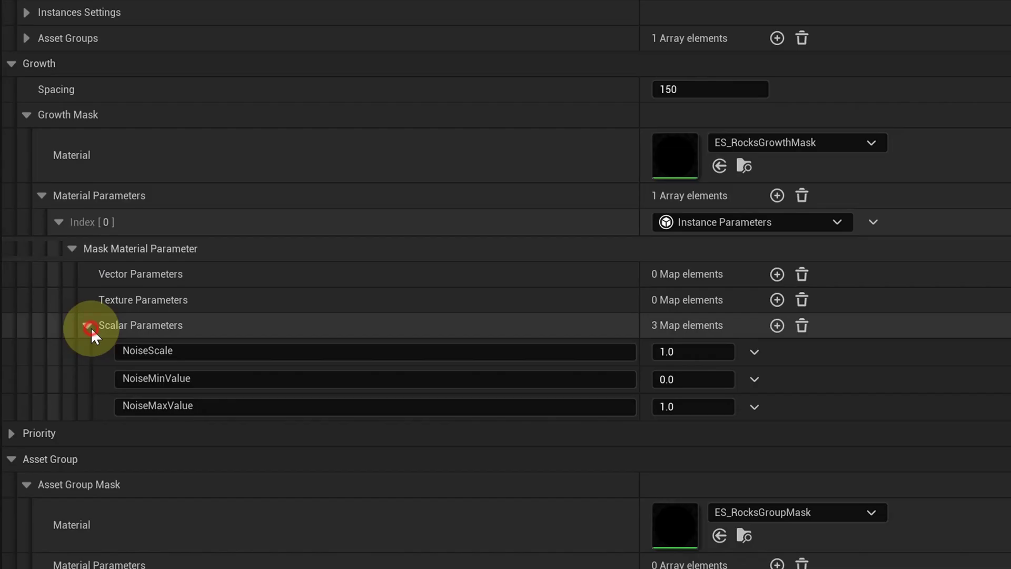
pyautogui.click(777, 325)
pyautogui.click(393, 435)
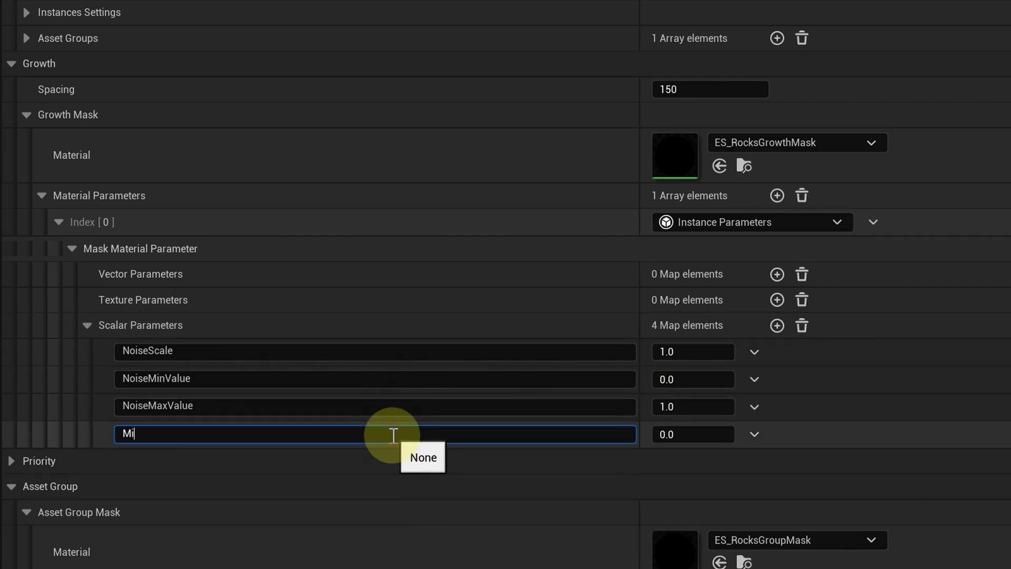
pyautogui.click(725, 433)
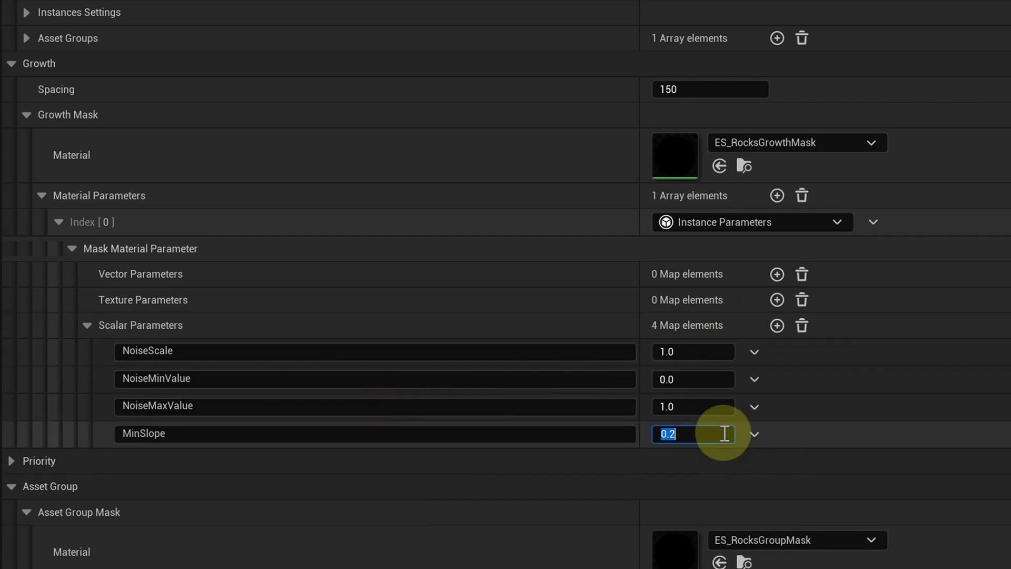
# - Add a MaxSlope scalar parameter with value 0.8 to the same growth mask parameters
pyautogui.click(777, 325)
pyautogui.click(393, 461)
pyautogui.write('MaxSlope')
pyautogui.press('Return')
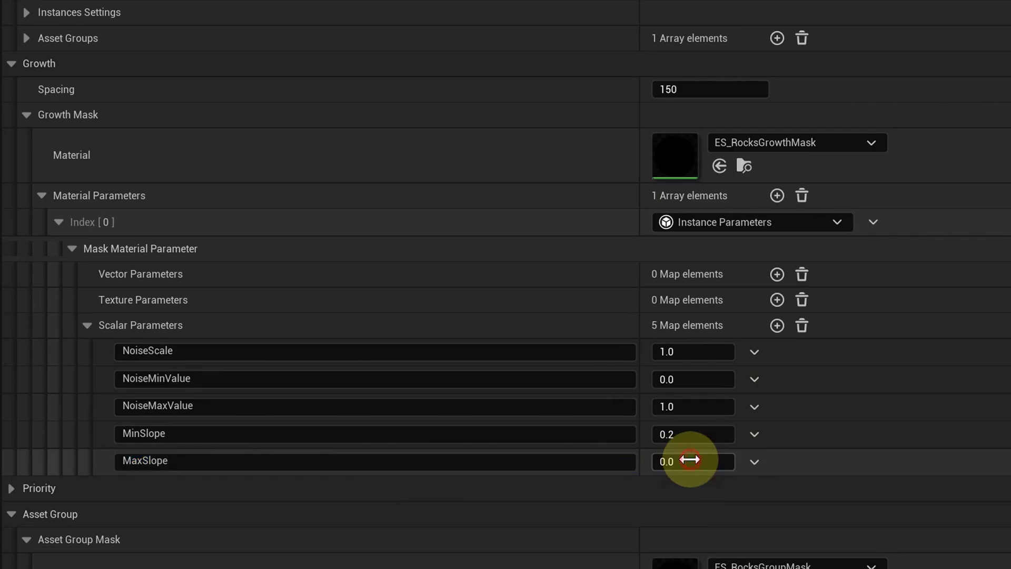
pyautogui.click(691, 461)
pyautogui.write('0.8')
# - Set MinSlope to 0.0 and MaxSlope to 1.0, regenerating the biomes after each change
pyautogui.click(699, 436)
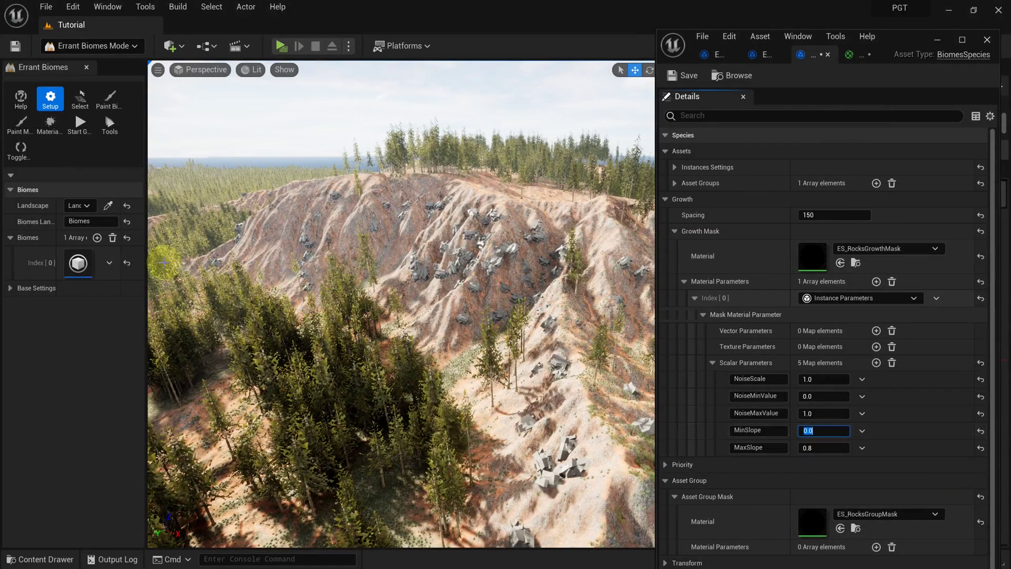
pyautogui.click(80, 131)
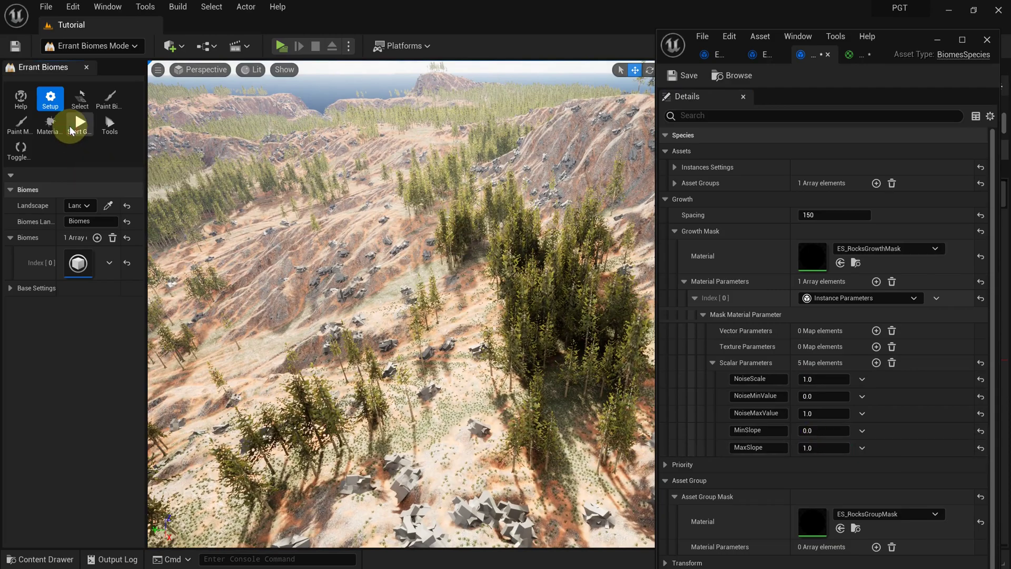
pyautogui.click(71, 130)
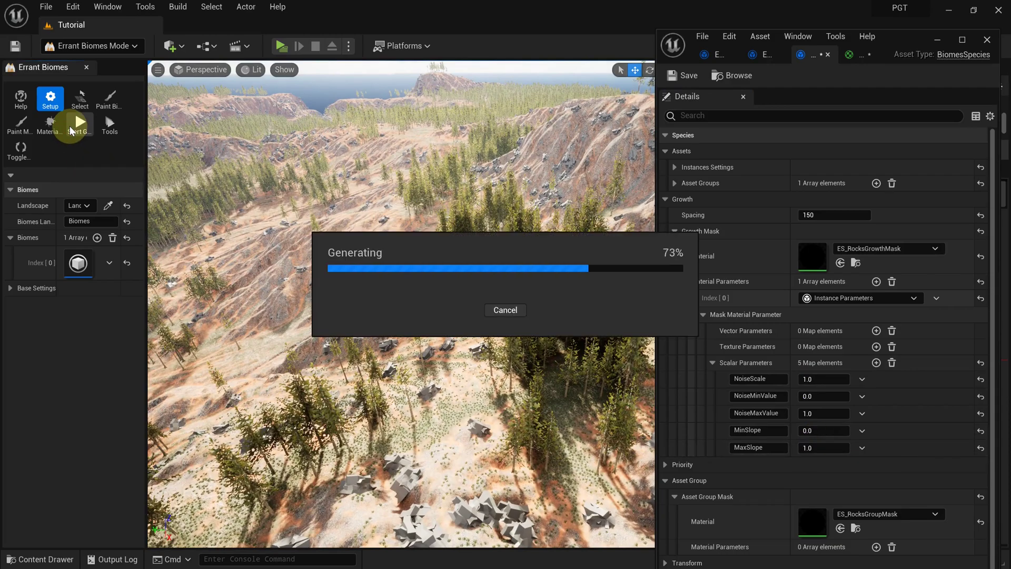